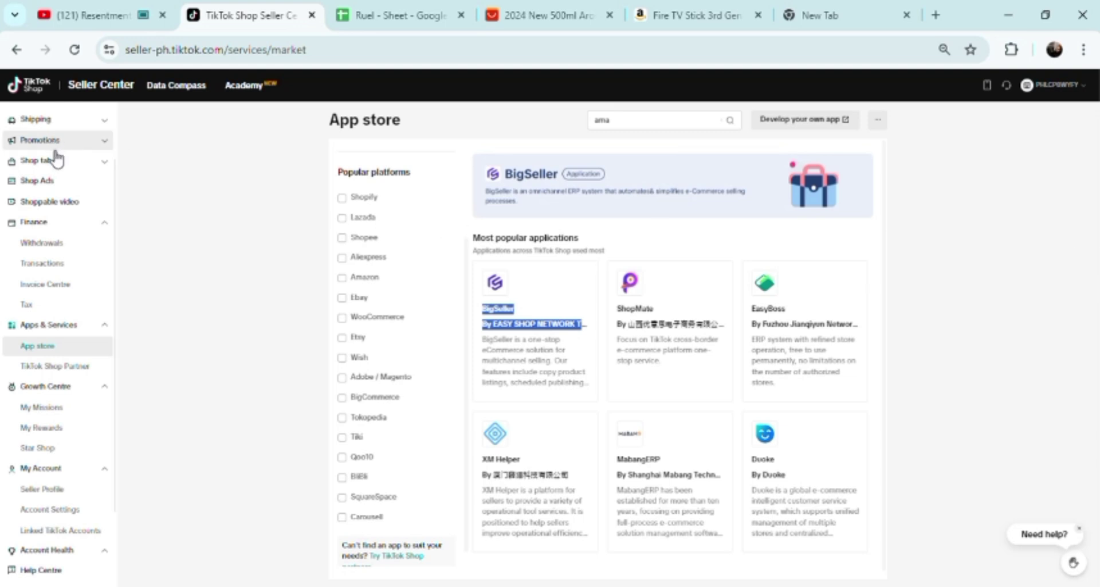
# Collapse Apps & Services in the sidebar and select the Amazon and WooCommerce platform names
pyautogui.click(105, 326)
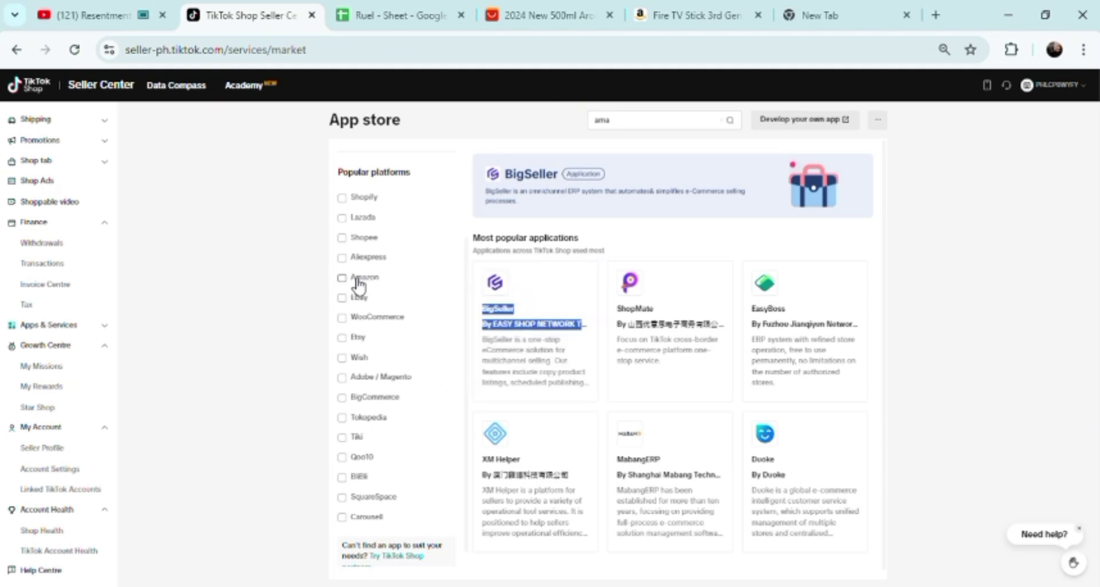
pyautogui.moveTo(350, 278); pyautogui.dragTo(388, 287)
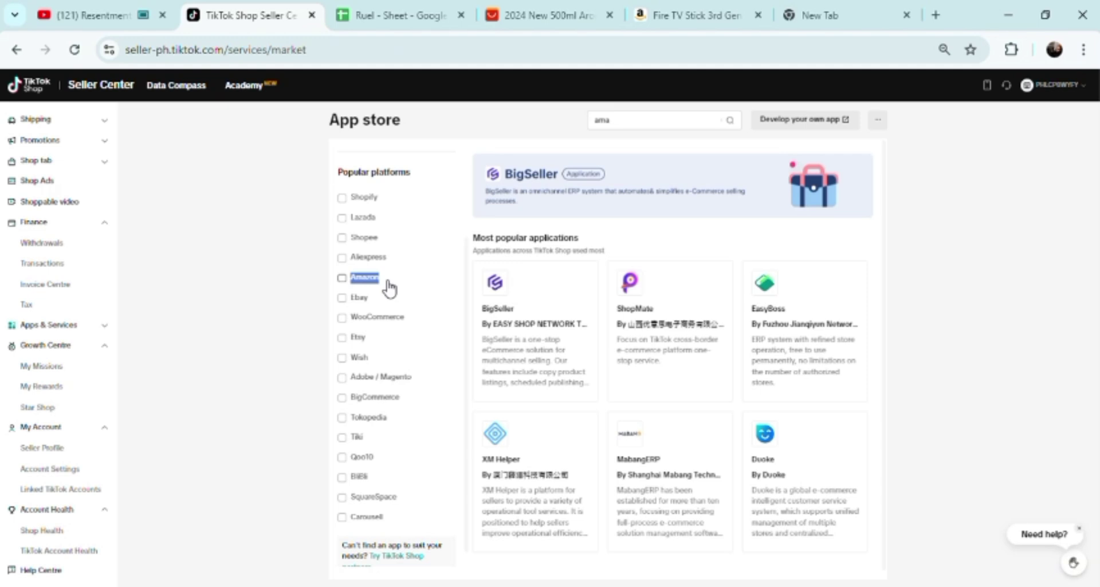
pyautogui.moveTo(352, 319); pyautogui.dragTo(413, 325)
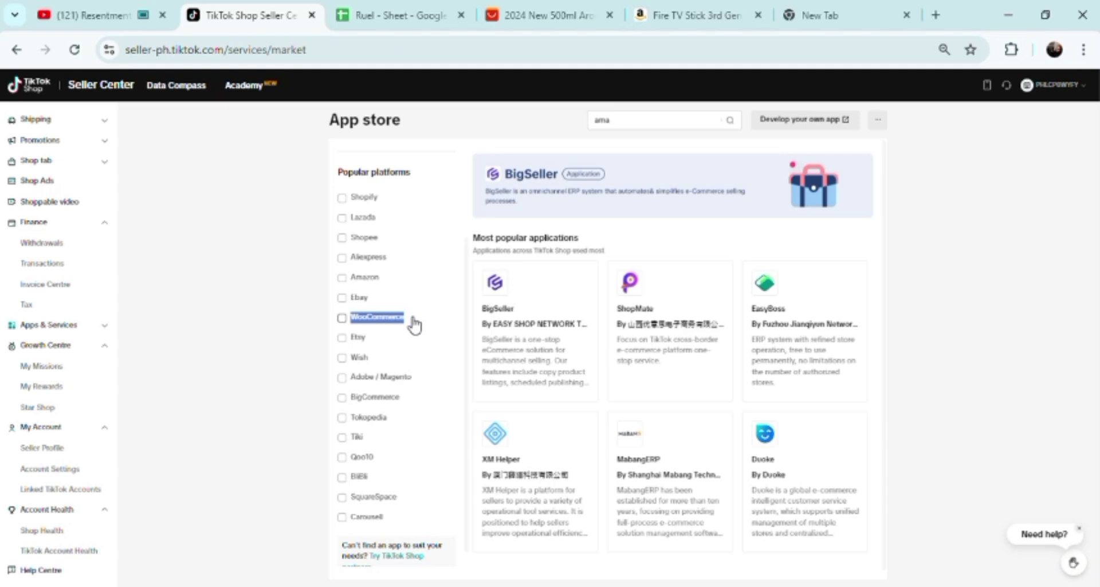
# Filter the App store to Amazon apps and look over the EPROLO and wxwerp cards
pyautogui.click(384, 280)
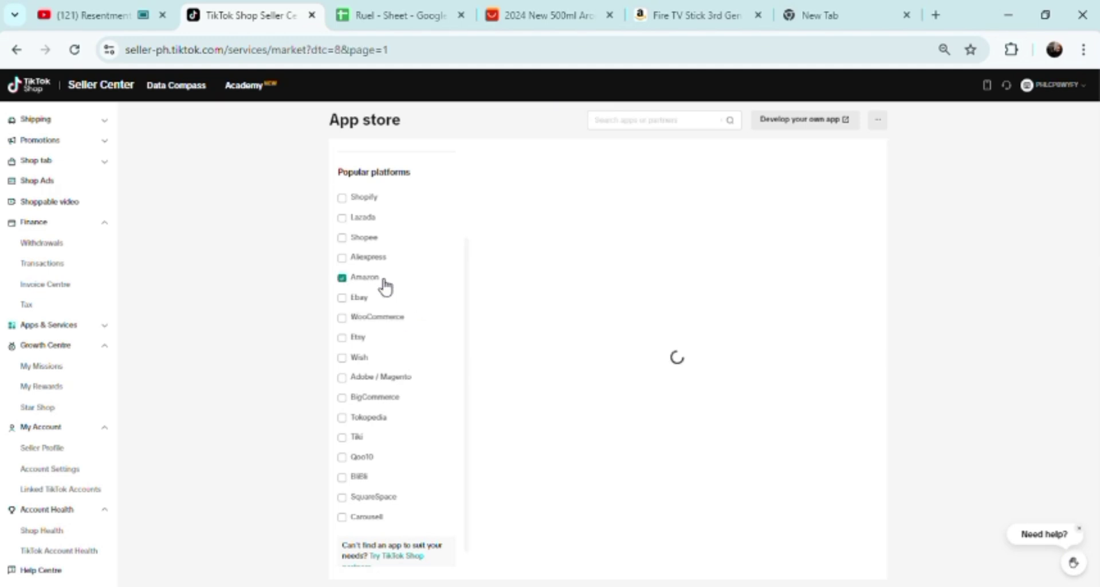
pyautogui.moveTo(548, 284)
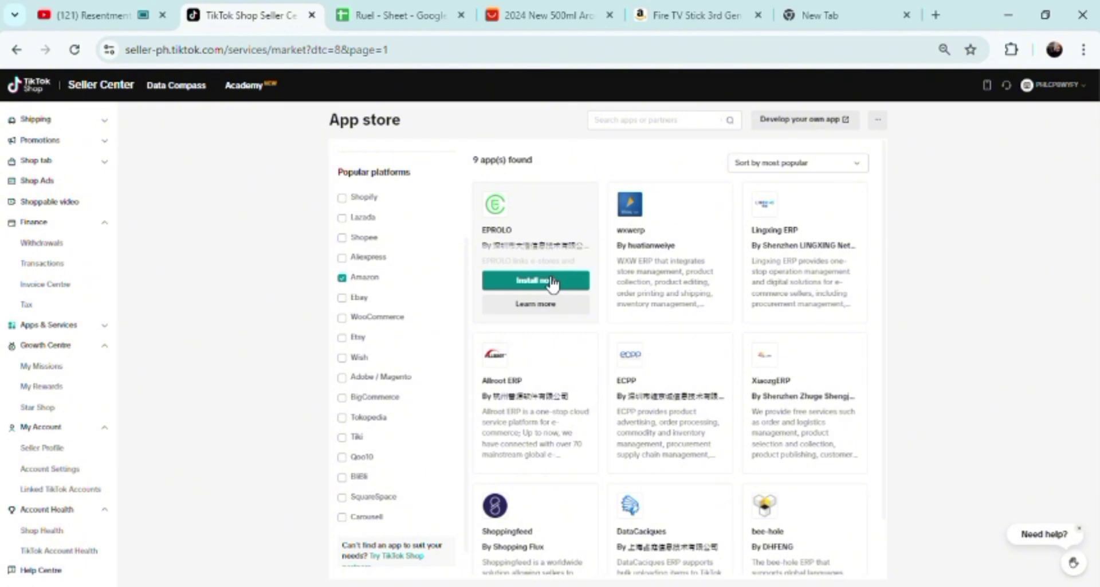
pyautogui.moveTo(652, 252)
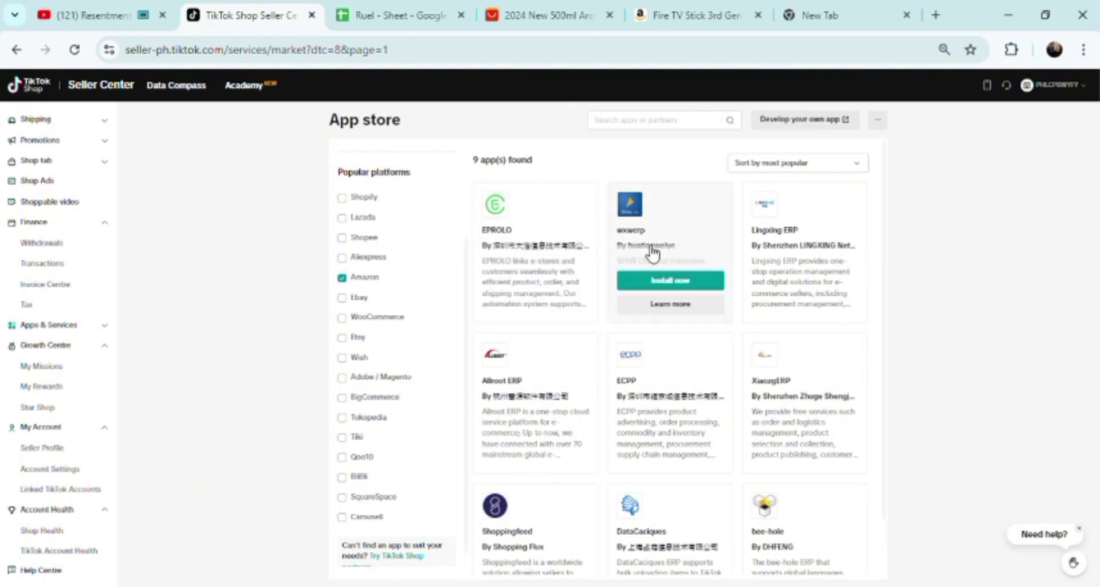
pyautogui.click(664, 304)
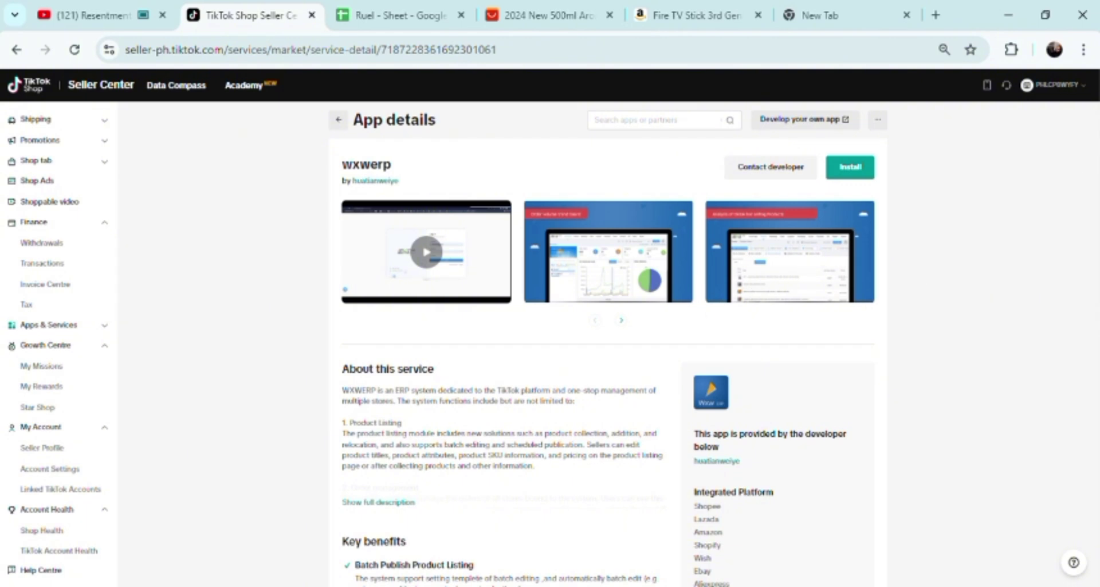
pyautogui.scroll(-5, 608, 361)
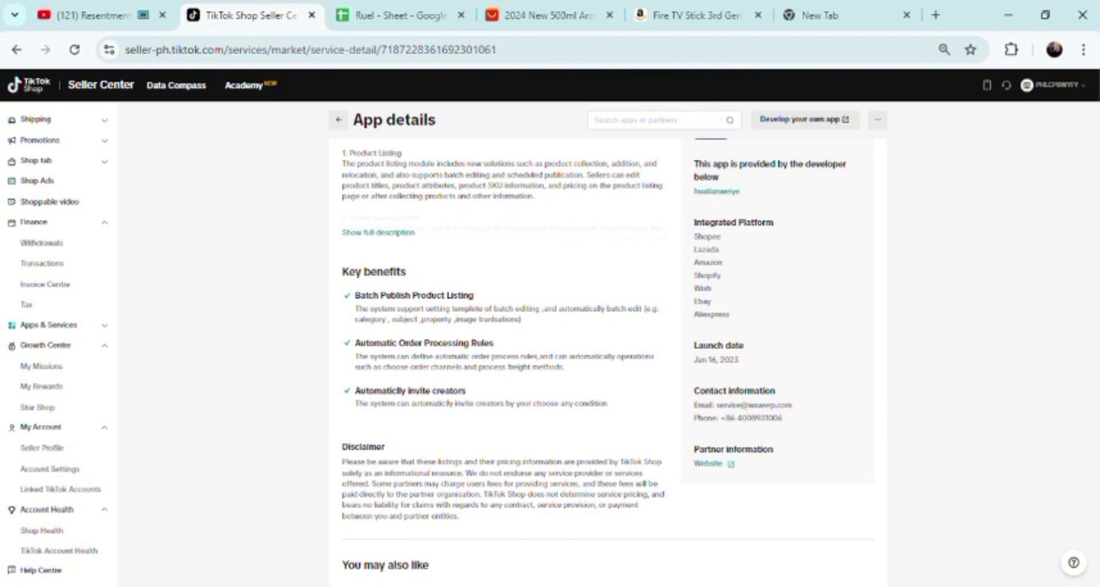
pyautogui.scroll(-4, 607, 355)
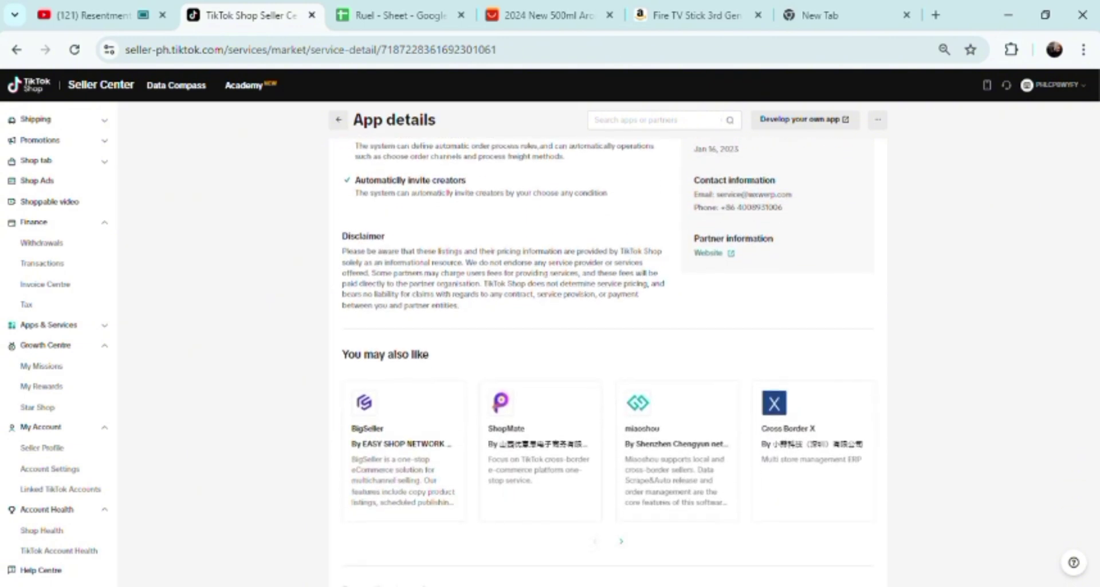
pyautogui.scroll(-3, 608, 355)
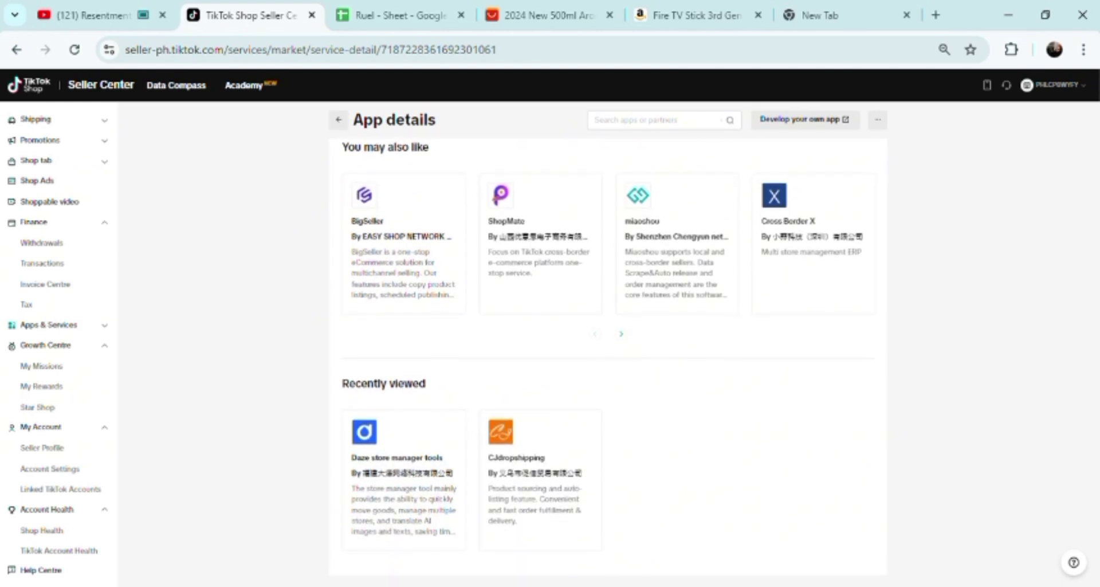
pyautogui.scroll(5, 607, 355)
pyautogui.scroll(5, 1089, 200)
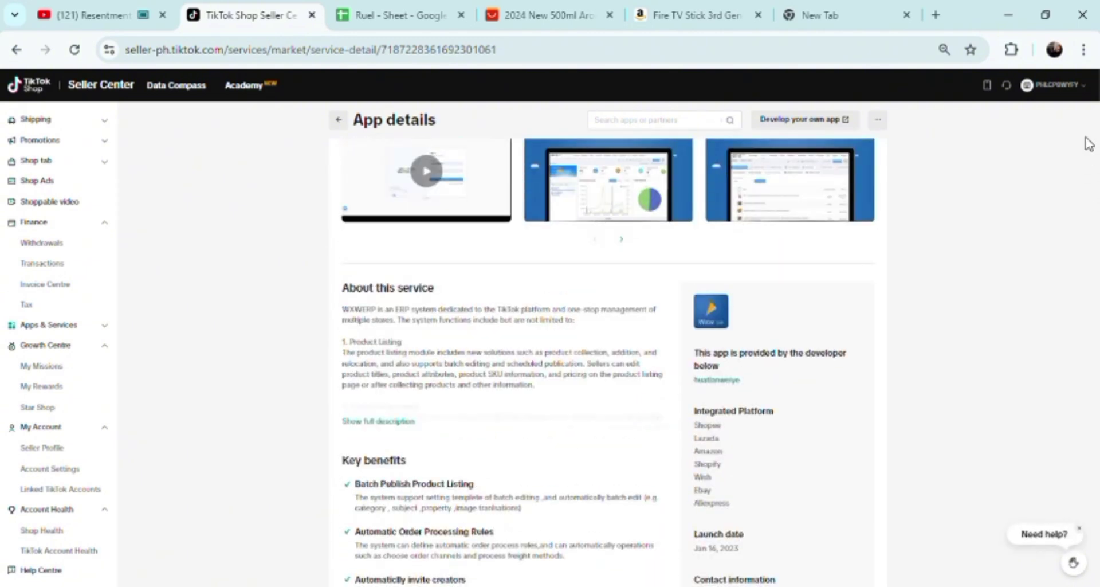
pyautogui.click(17, 51)
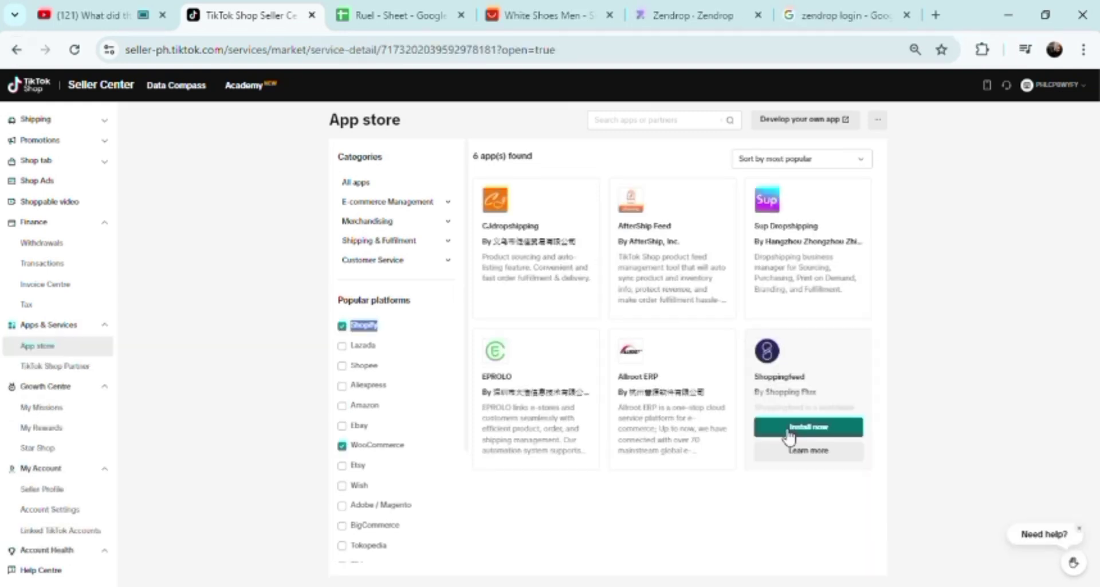
# Open the Shoppingfeed install form and set partner access duration to 90 Days
pyautogui.click(786, 435)
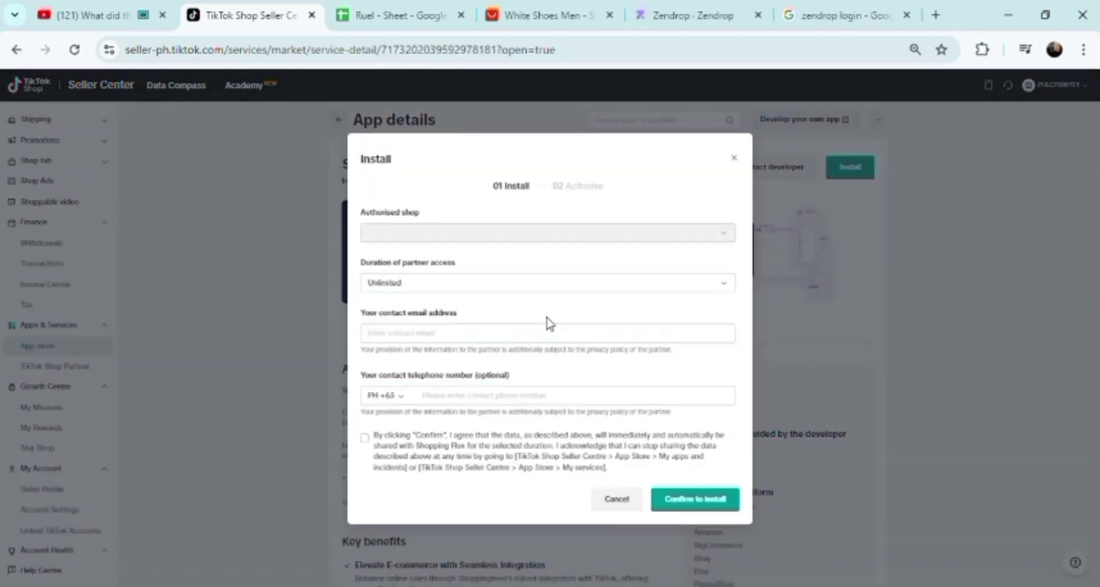
pyautogui.click(510, 286)
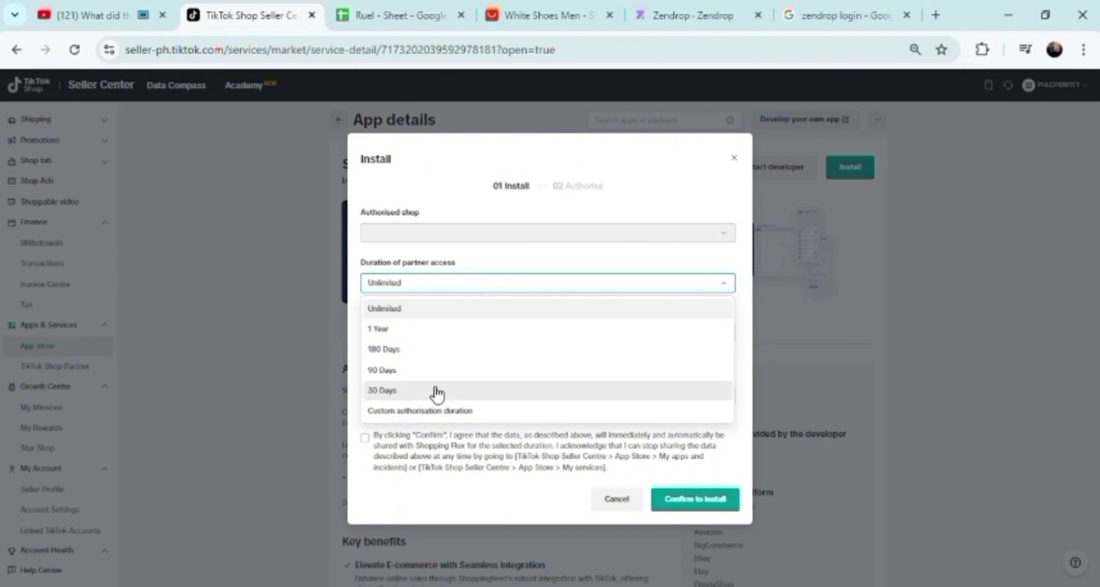
pyautogui.click(436, 372)
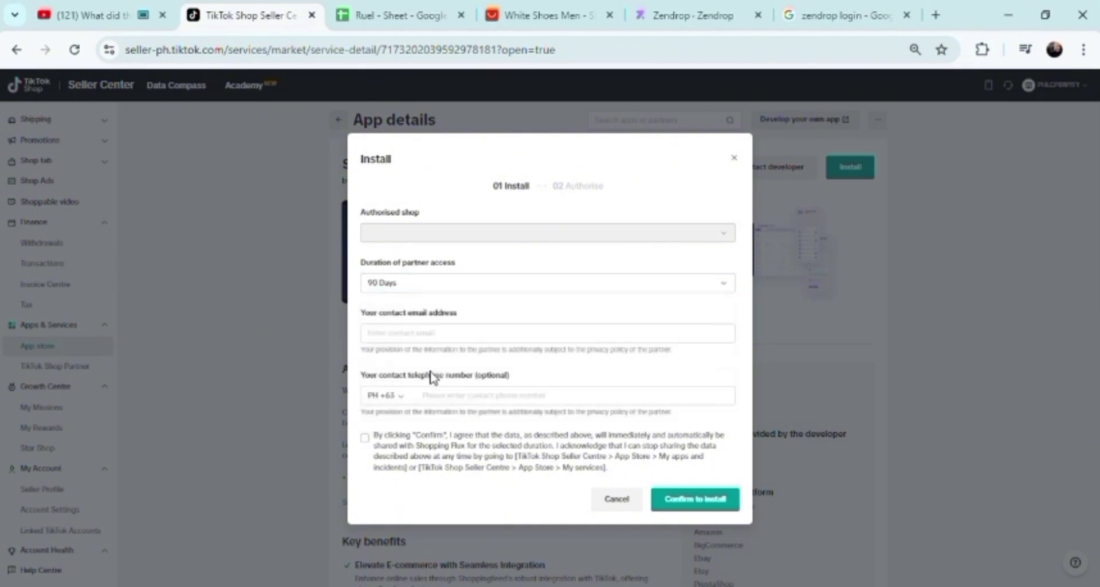
# Enter the contact's Gmail e-mail address in the install form
pyautogui.click(435, 342)
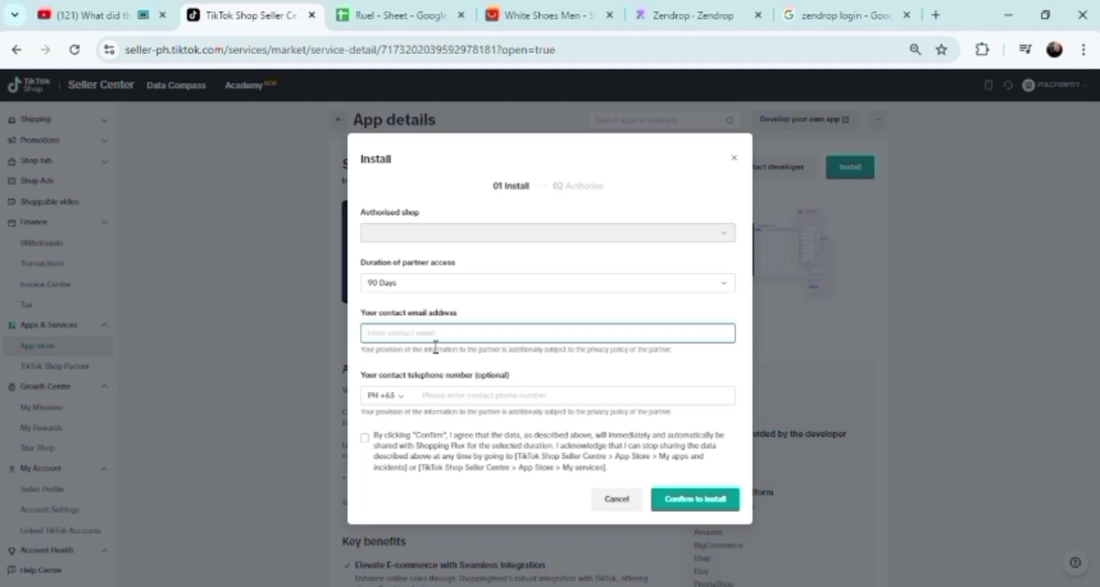
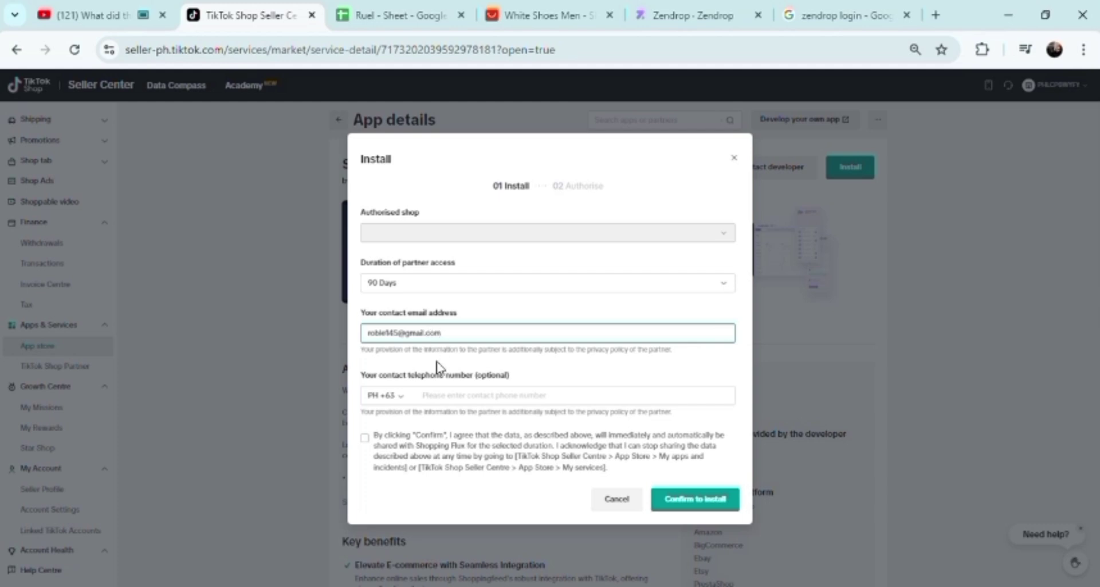
# Tick the Confirm data-sharing consent checkbox, leaving the phone country code at PH +63
pyautogui.click(458, 404)
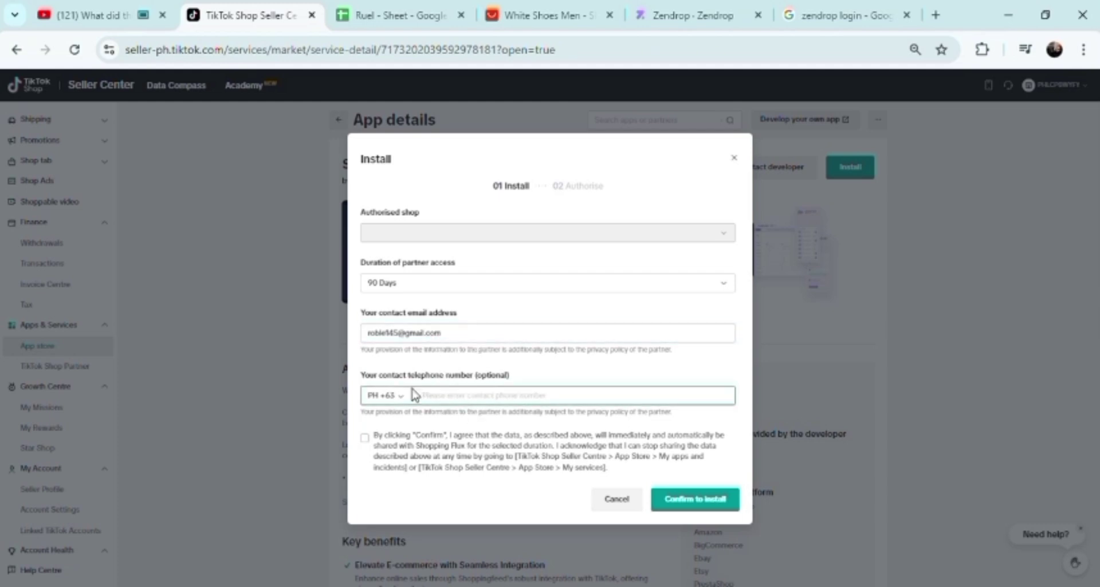
pyautogui.click(370, 446)
pyautogui.click(403, 396)
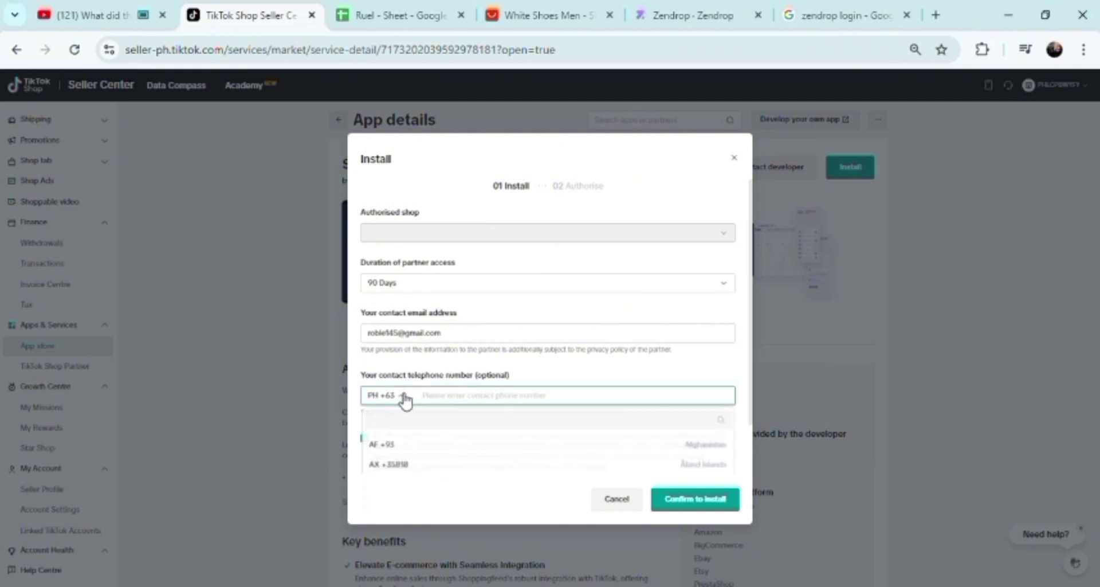
pyautogui.click(404, 398)
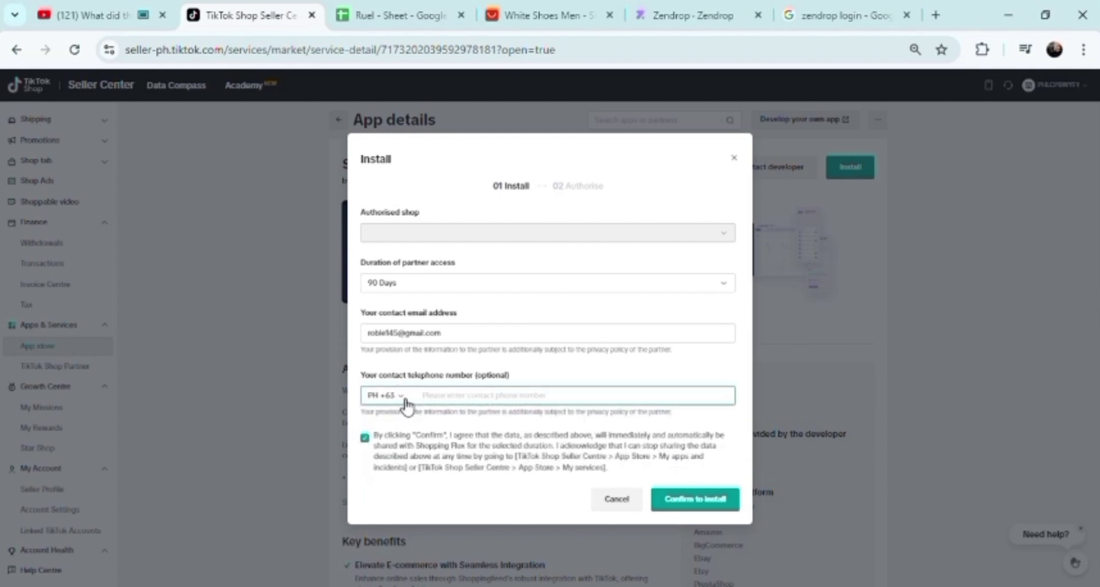
pyautogui.click(406, 401)
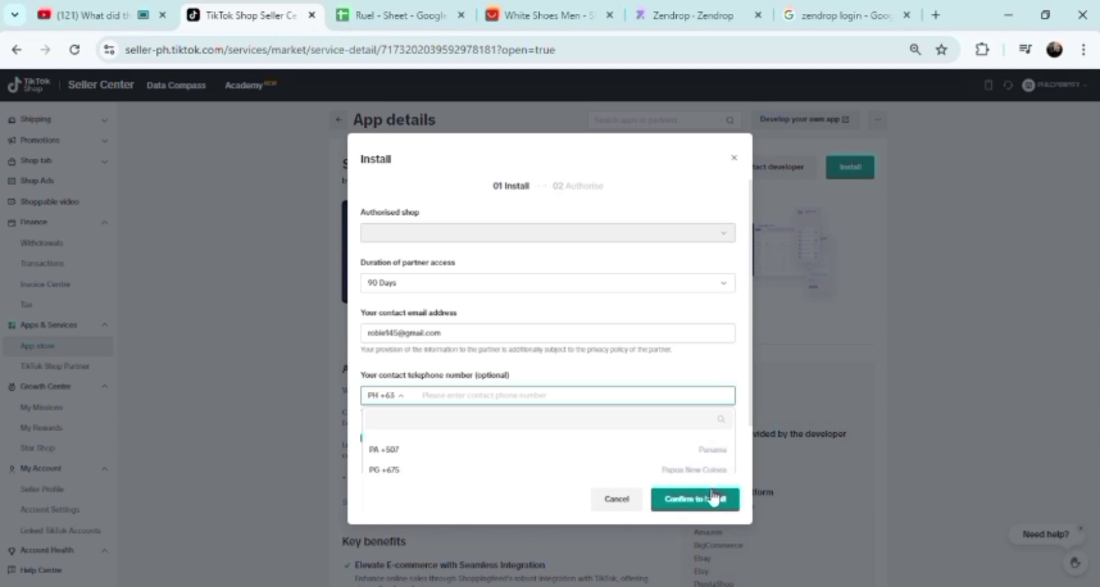
pyautogui.click(1048, 352)
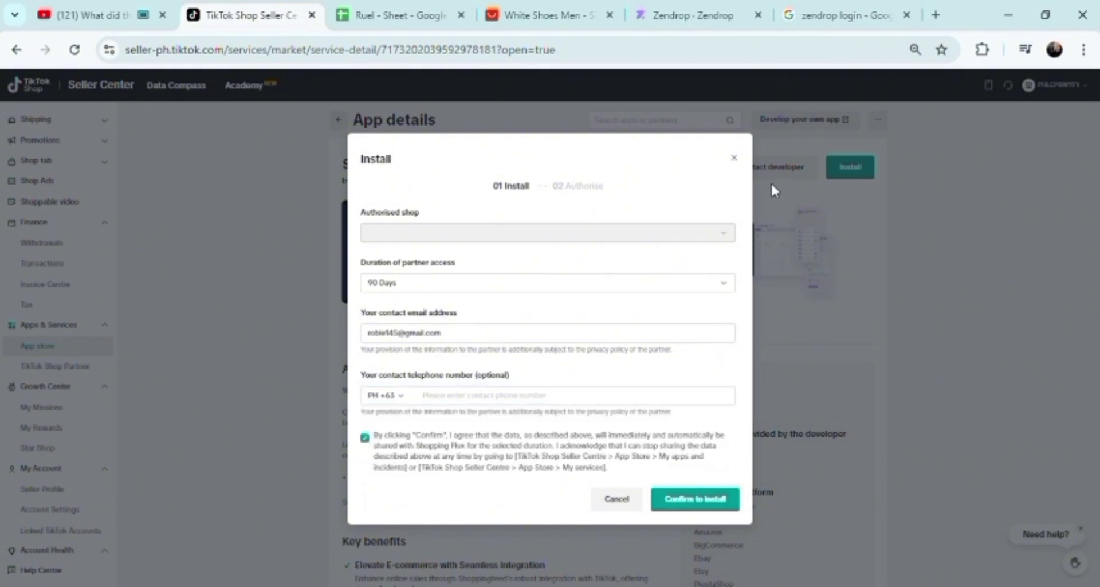
# Close the Shoppingfeed install form and open Allroot ERP's details from the App store
pyautogui.click(735, 158)
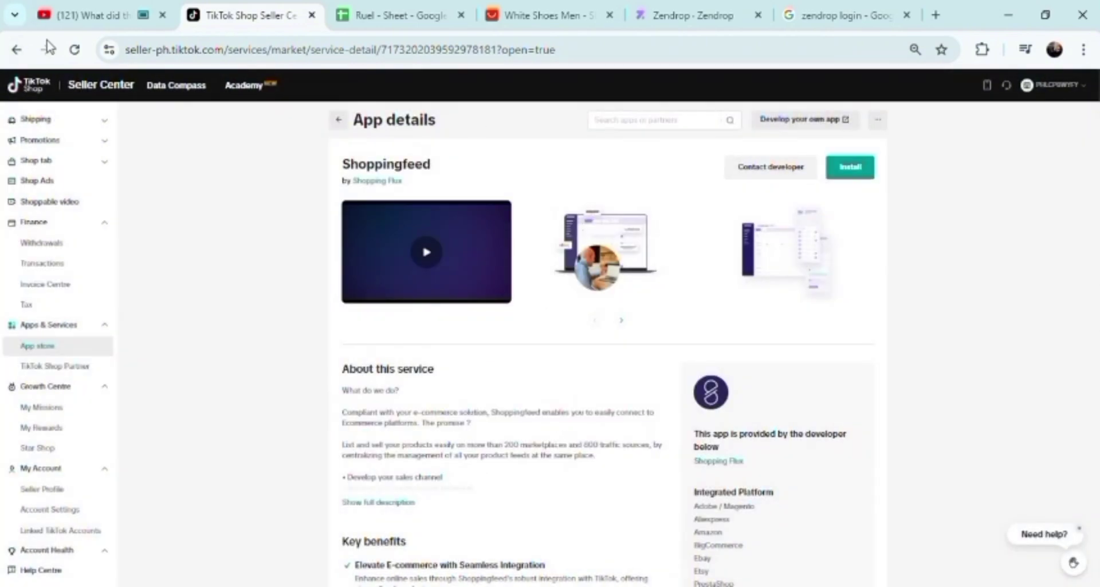
pyautogui.click(12, 51)
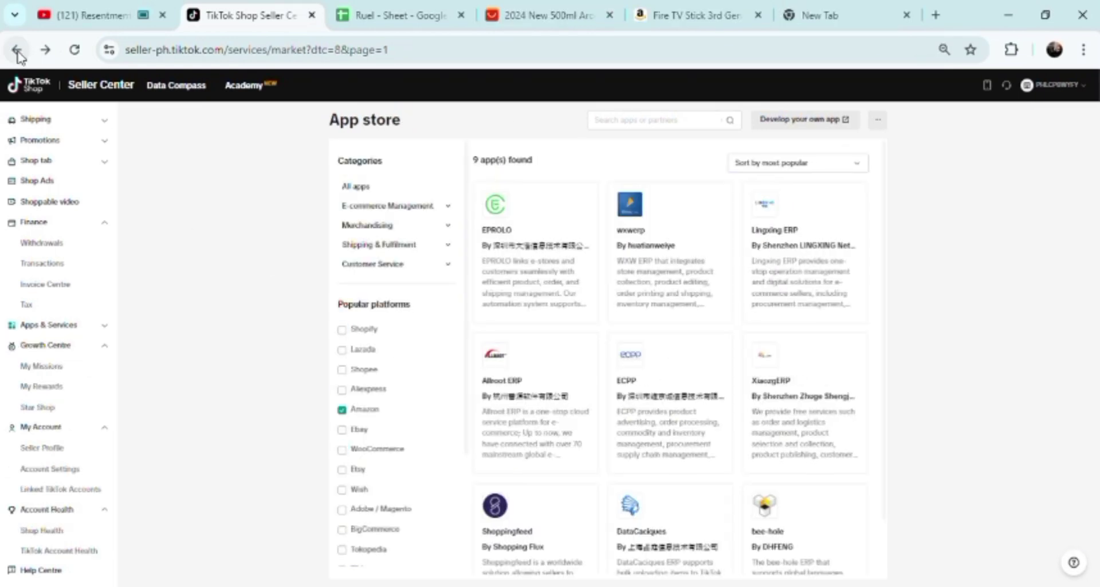
pyautogui.click(528, 396)
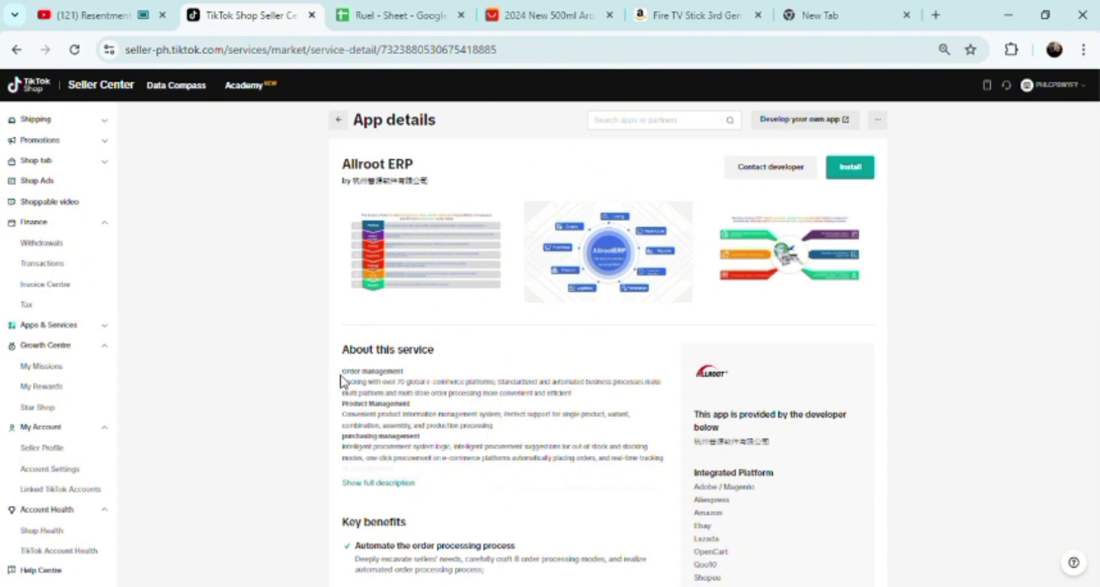
# Select Allroot ERP's About this service text, enlarge its second screenshot, then switch to AliExpress
pyautogui.moveTo(343, 373); pyautogui.dragTo(490, 481)
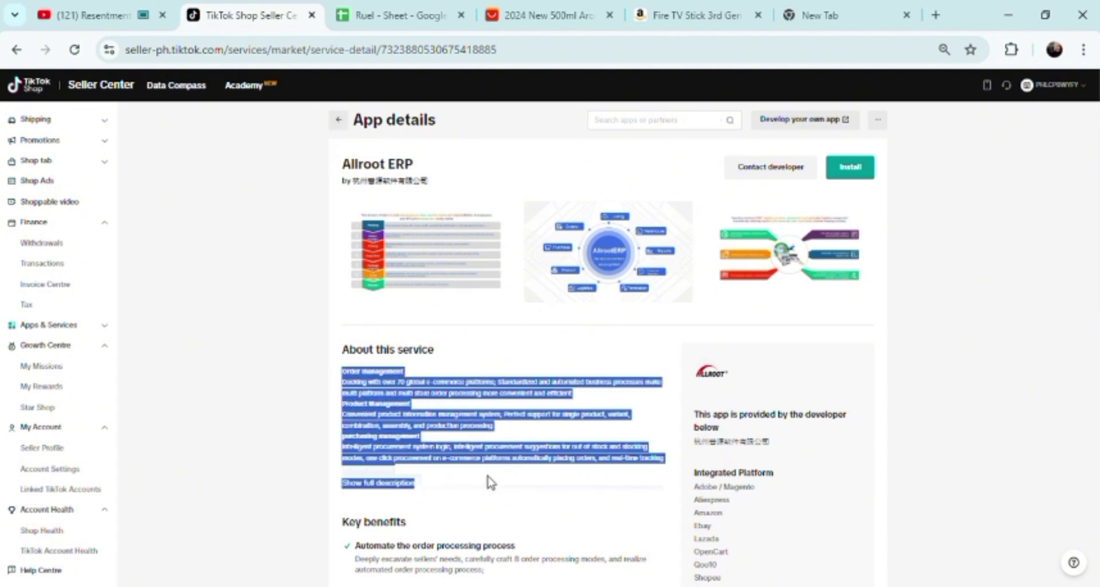
pyautogui.click(589, 272)
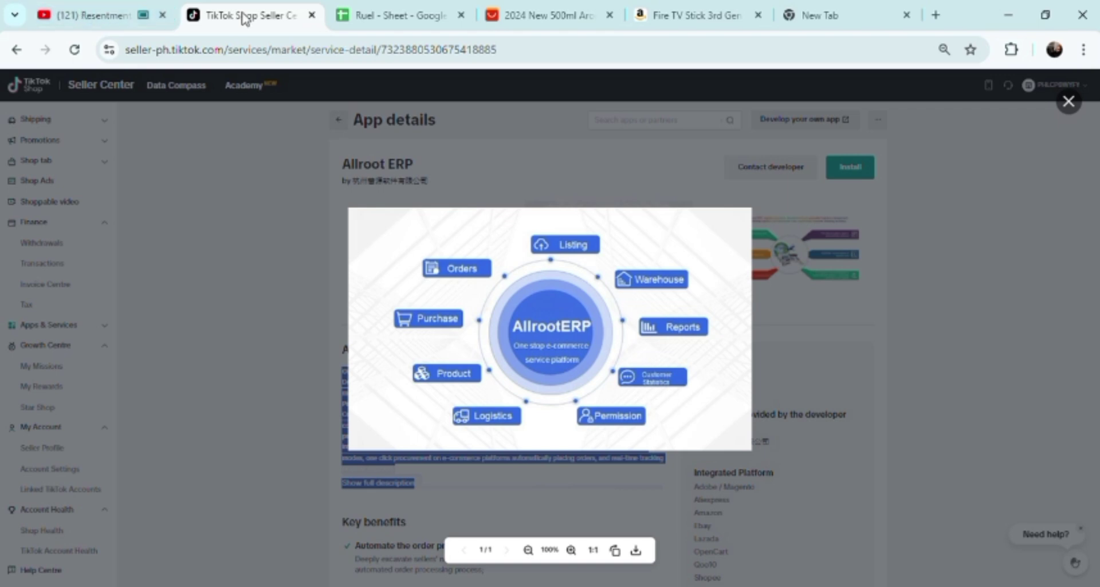
pyautogui.click(536, 18)
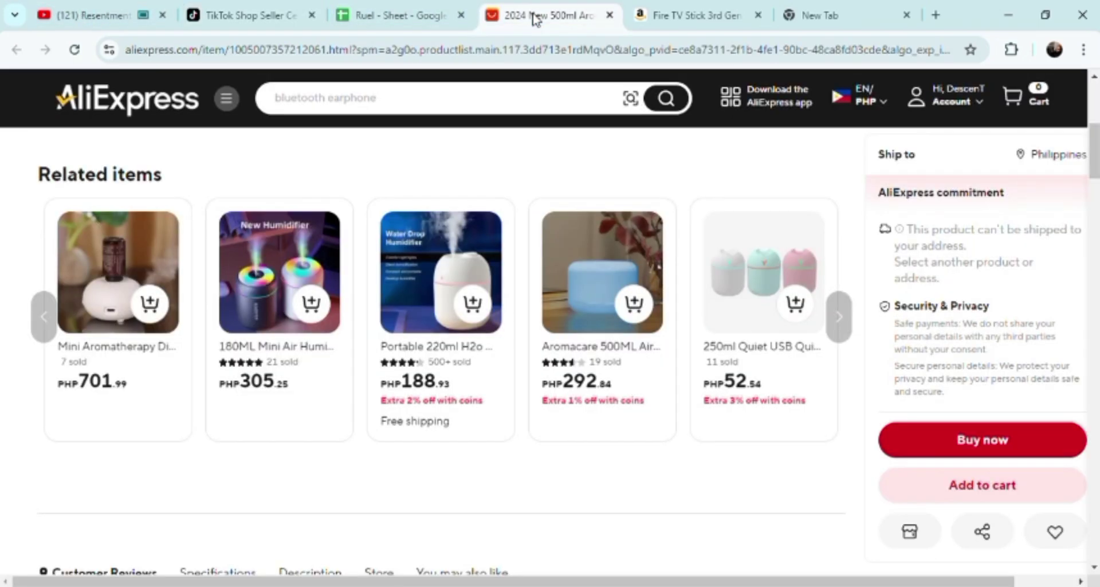
# Close the AliExpress tab and scroll the Amazon Fire TV Stick page
pyautogui.click(611, 17)
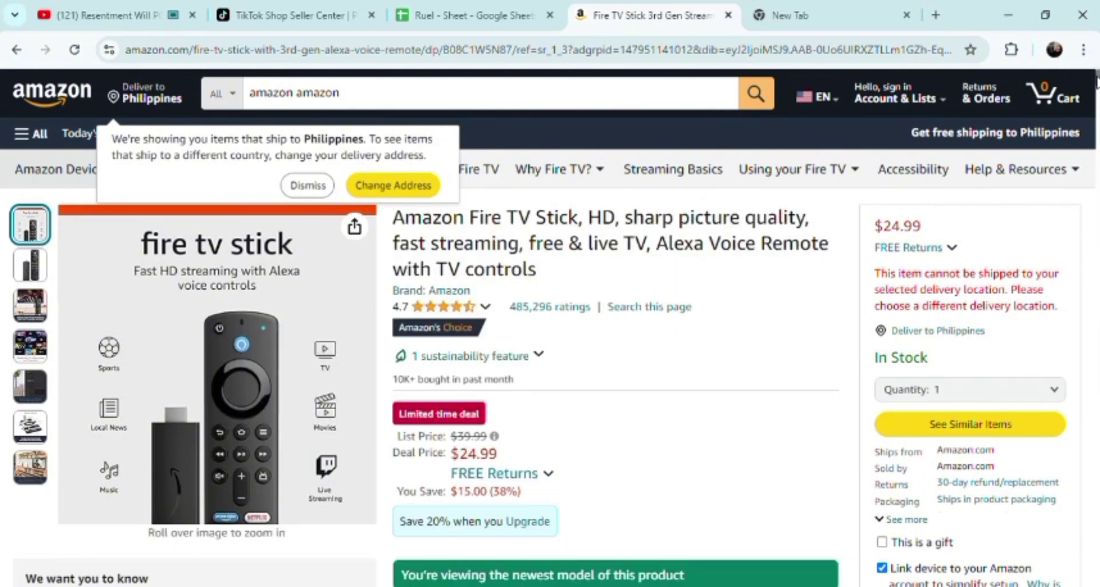
pyautogui.moveTo(1096, 80); pyautogui.dragTo(1096, 60)
# In the new tab, open the Ecwid vs WooCommerce comparison page
pyautogui.click(842, 16)
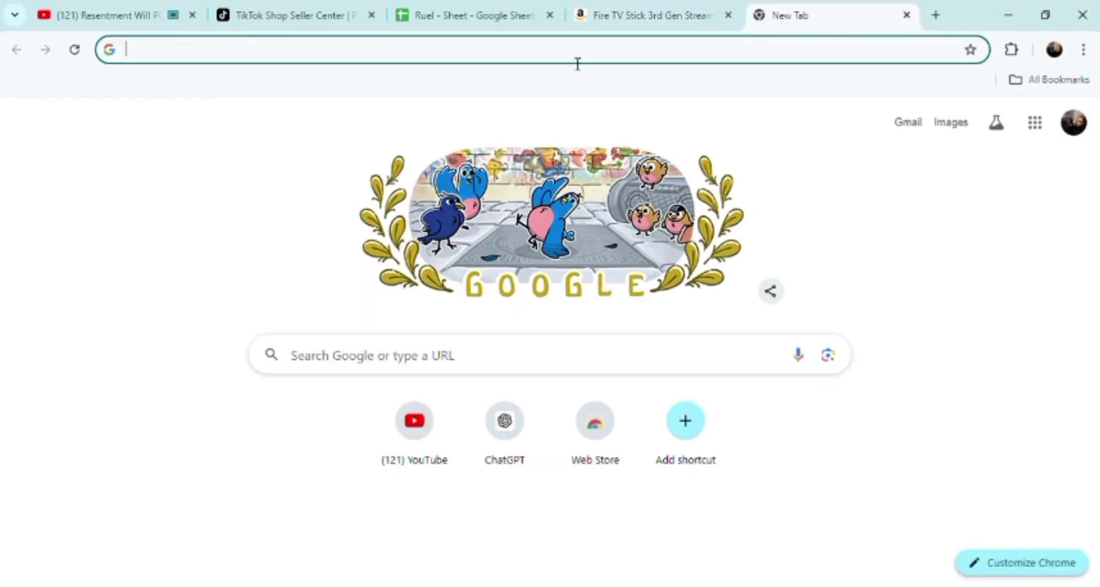
pyautogui.write('e')
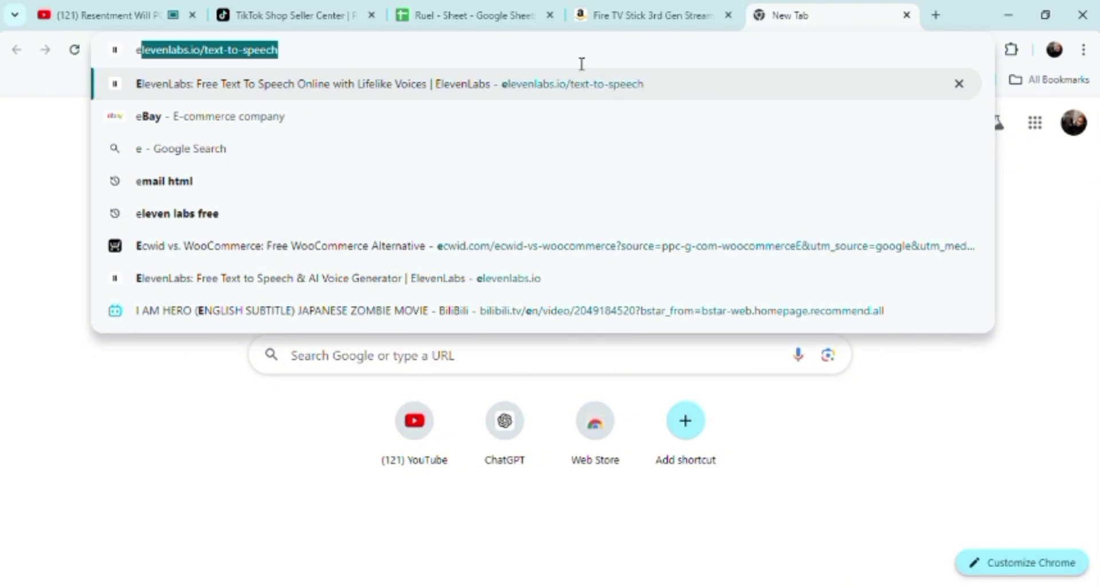
pyautogui.click(215, 250)
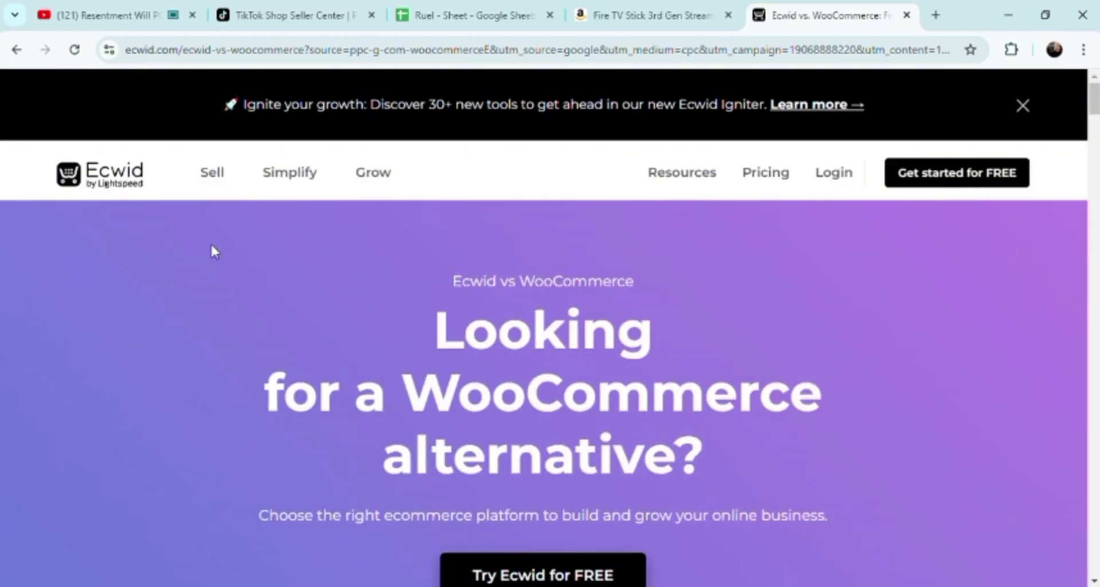
# Browse Ecwid's Grow > Marketing channels page, then return to the Seller Center tab
pyautogui.moveTo(697, 179)
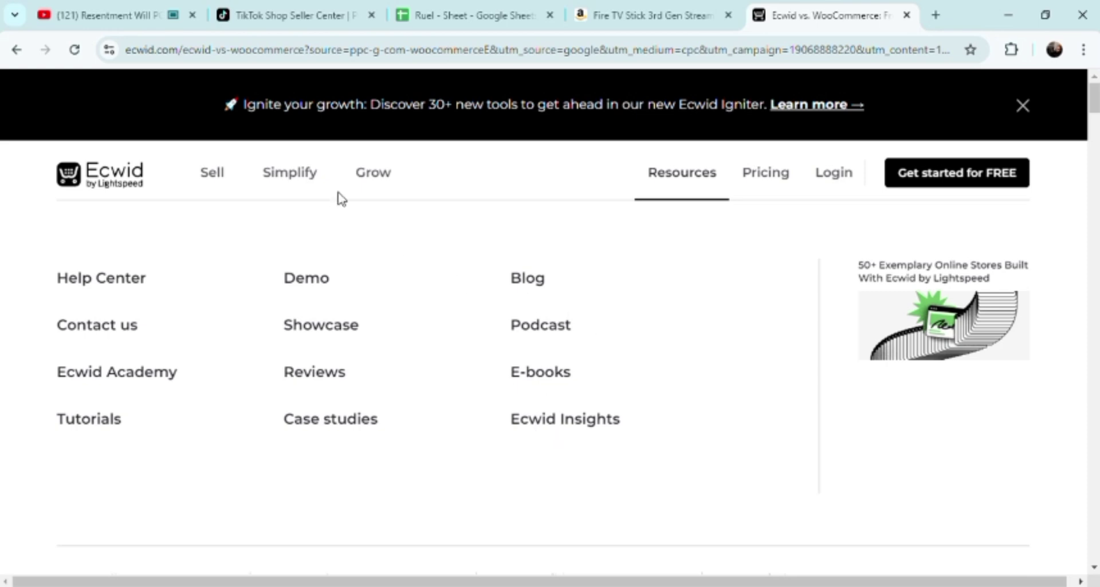
pyautogui.click(367, 178)
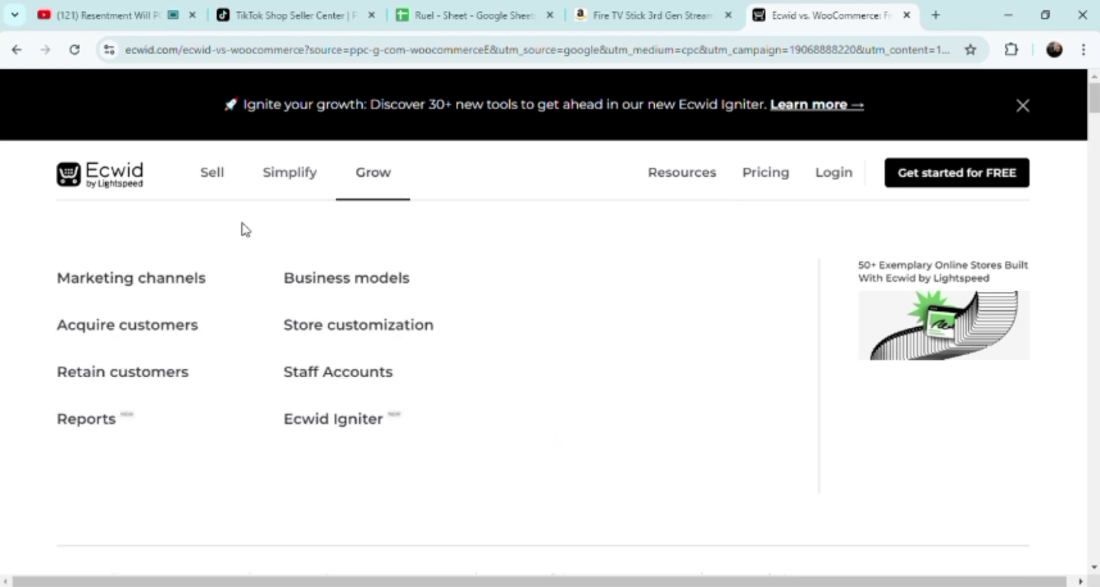
pyautogui.click(174, 290)
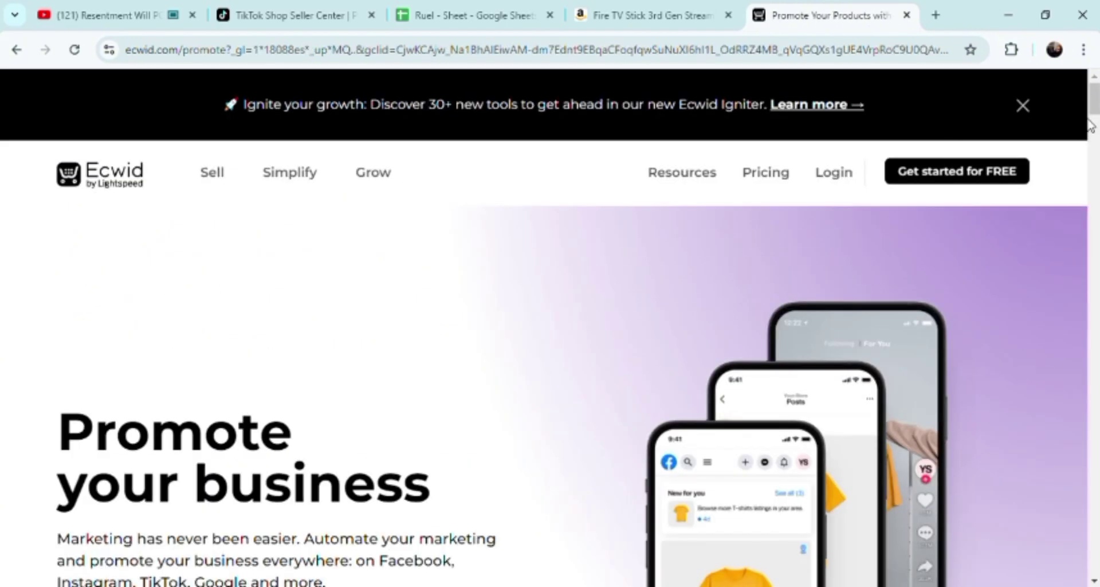
pyautogui.scroll(-10, 1094, 111)
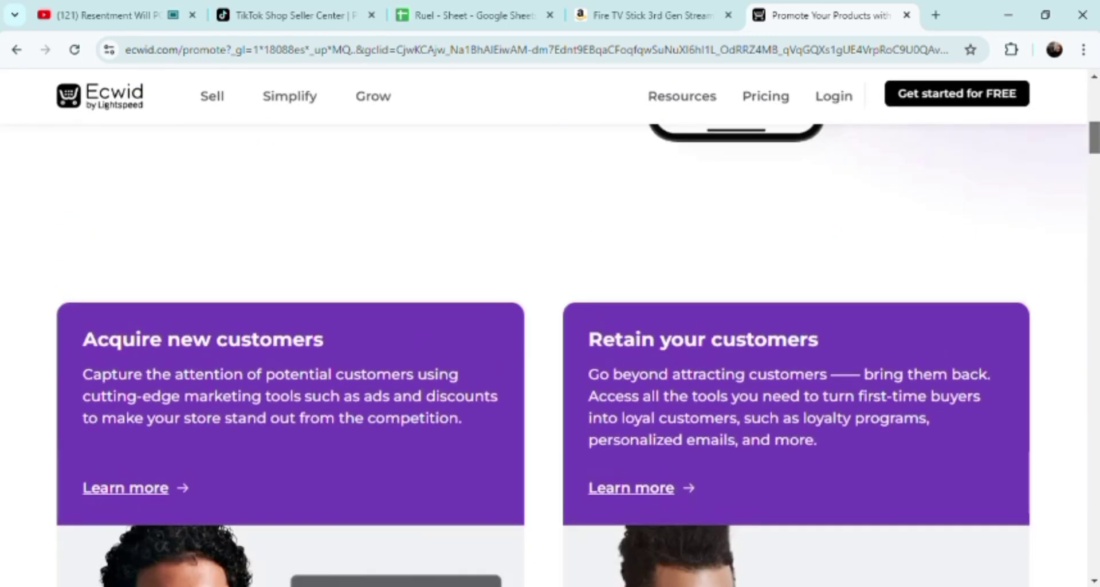
pyautogui.moveTo(1094, 137); pyautogui.dragTo(1092, 75)
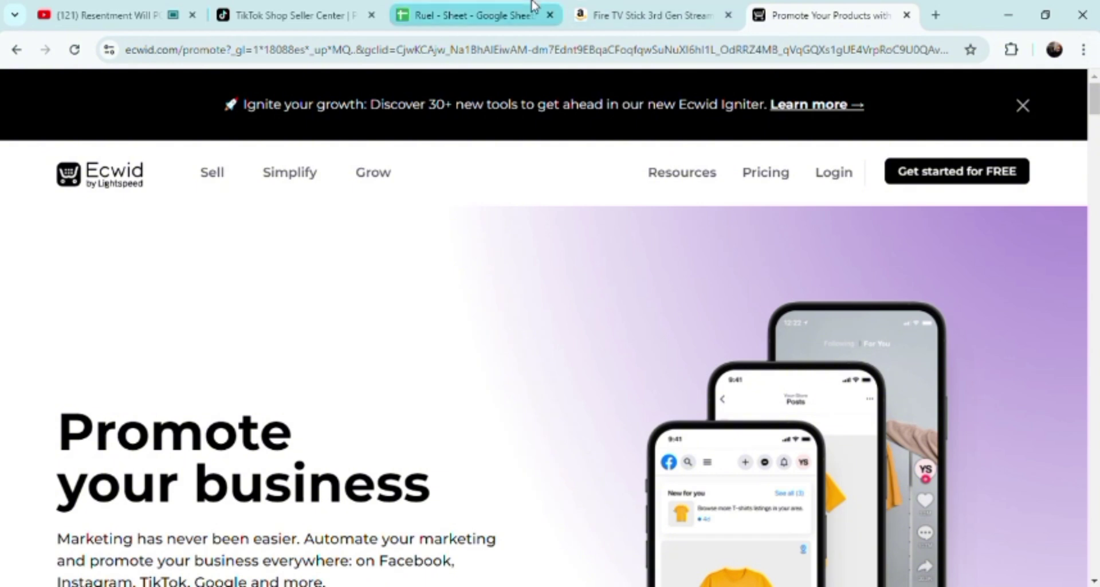
pyautogui.click(267, 12)
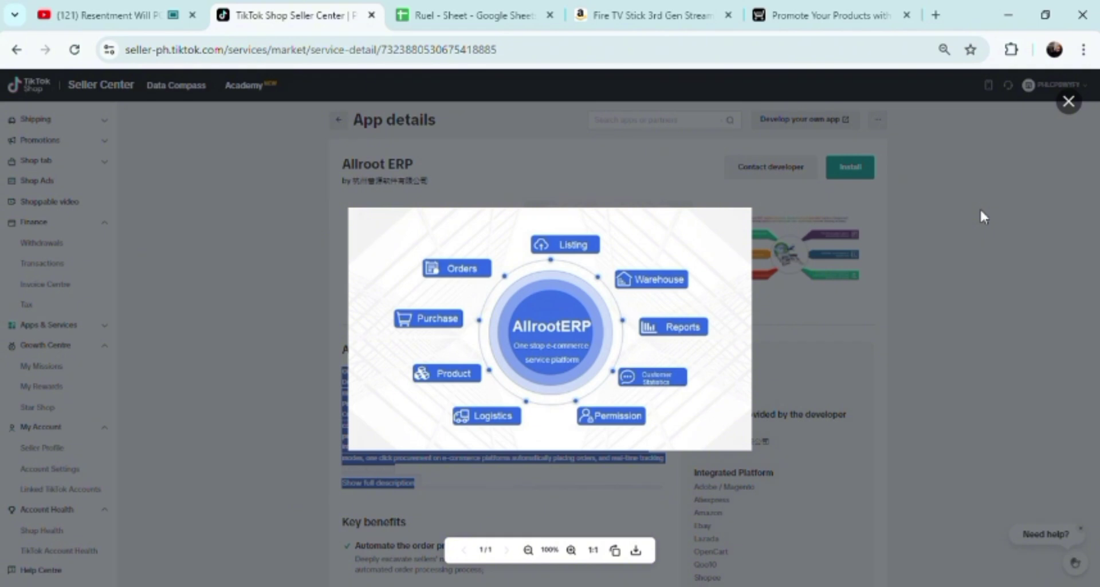
# Close the enlarged screenshot, collapse and re-expand My Account, and preview the first screenshot
pyautogui.click(1068, 102)
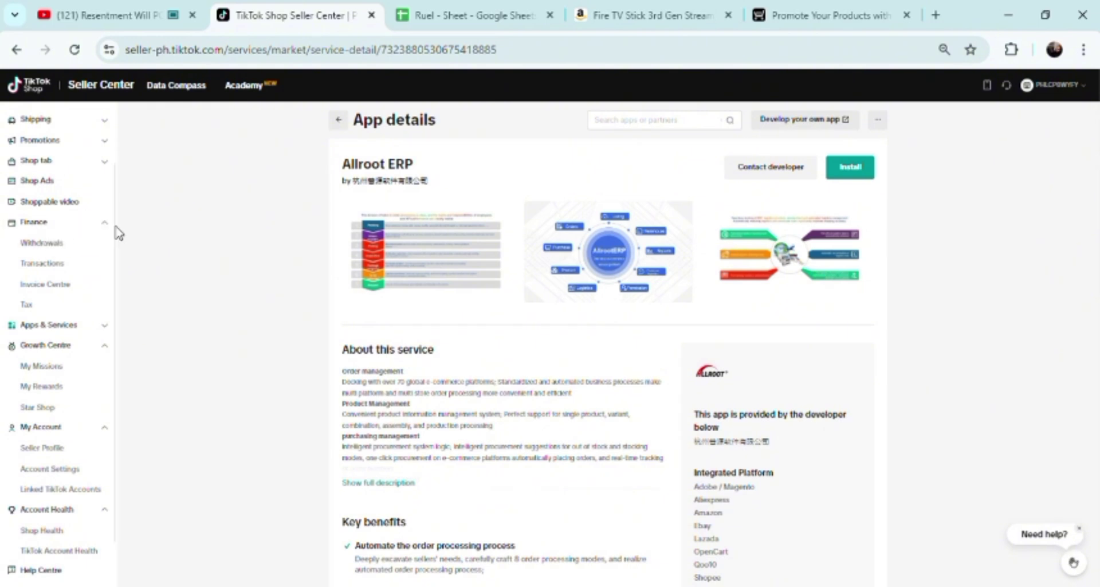
pyautogui.scroll(-1, 117, 235)
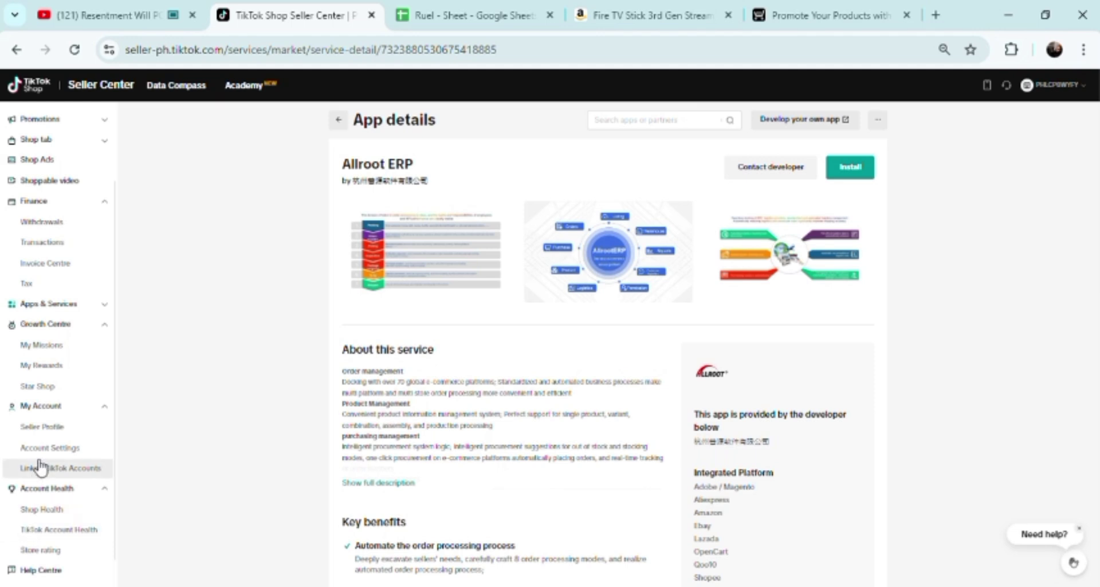
pyautogui.click(46, 406)
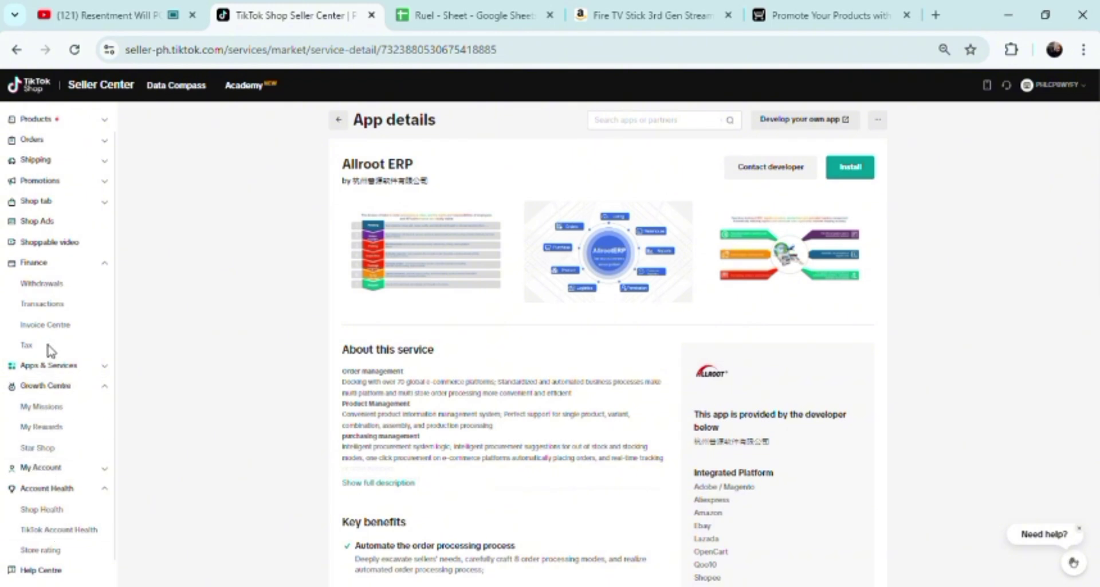
pyautogui.click(43, 467)
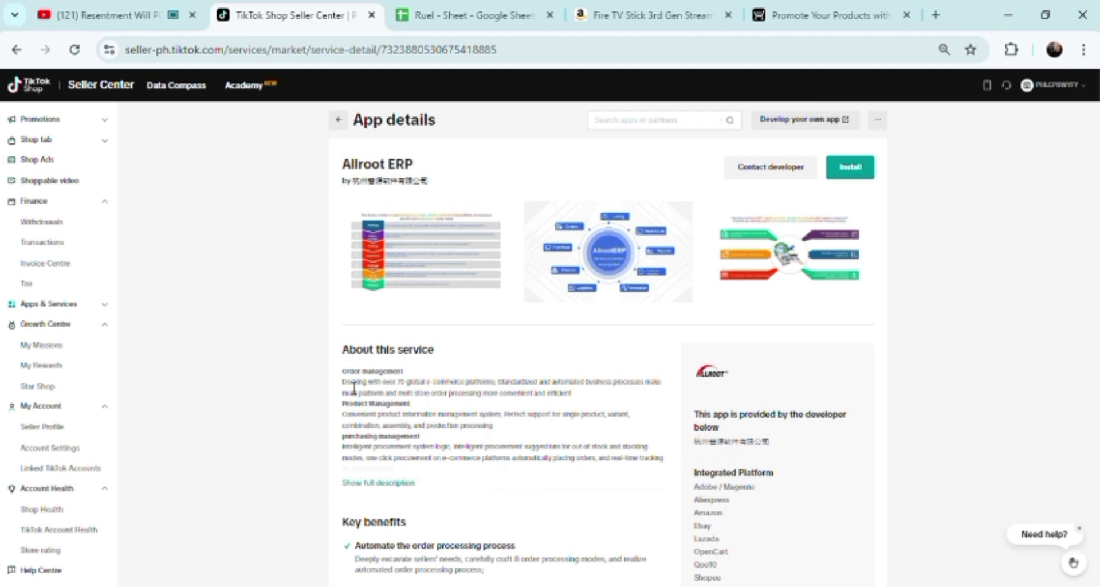
pyautogui.click(399, 286)
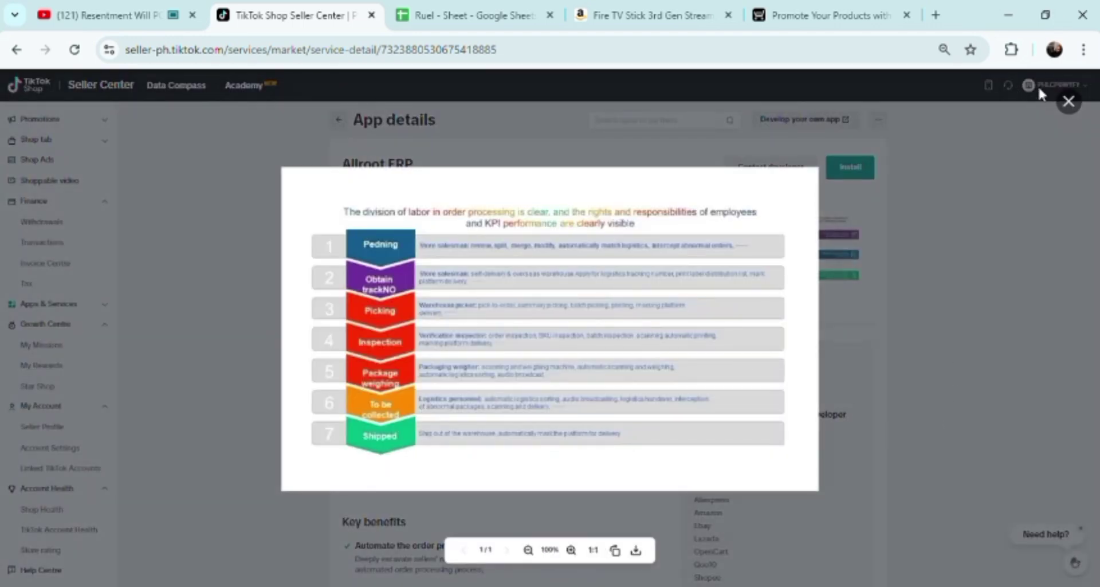
pyautogui.click(1075, 102)
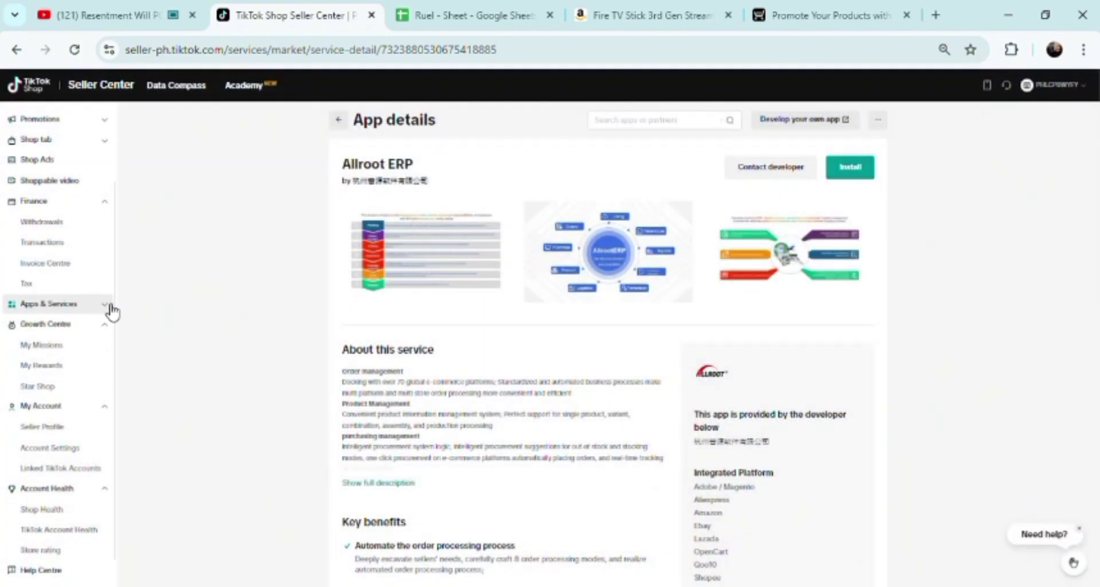
# Open Linked TikTok Accounts, start linking an official account, then dismiss the QR dialog
pyautogui.click(86, 469)
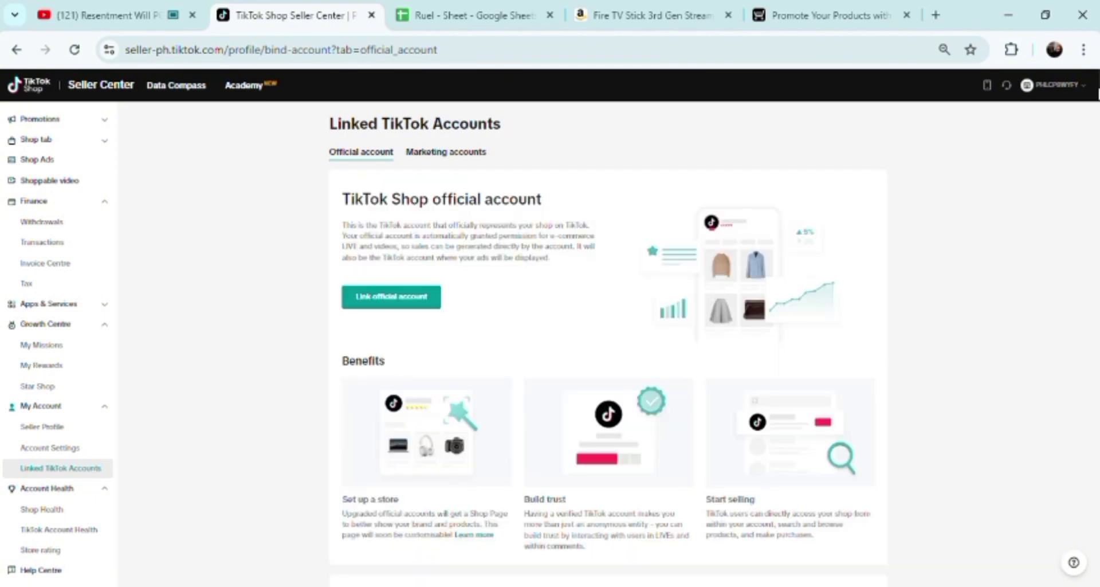
pyautogui.scroll(-2, 607, 344)
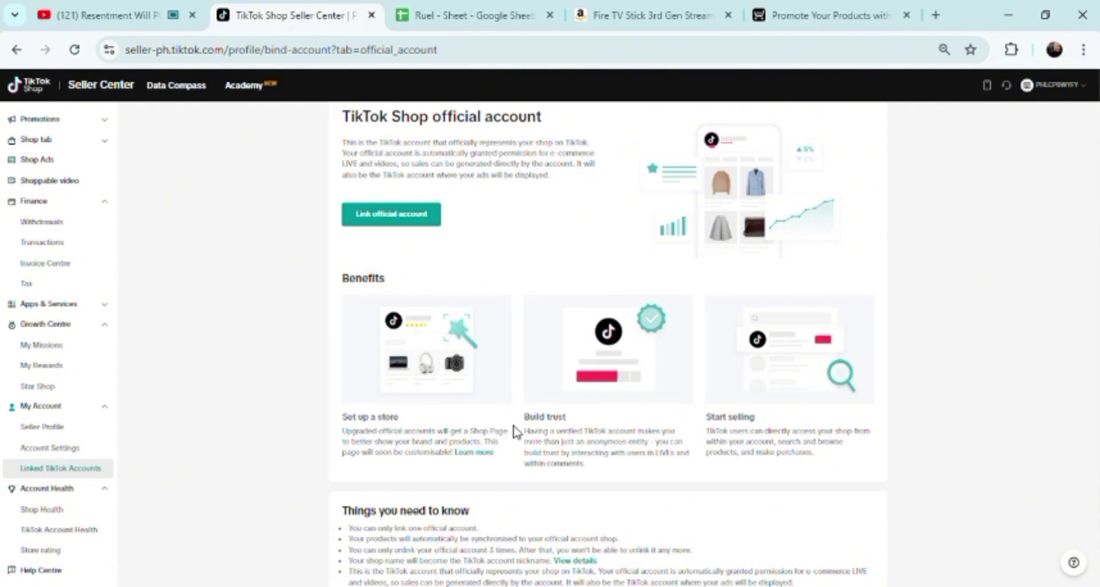
pyautogui.click(384, 221)
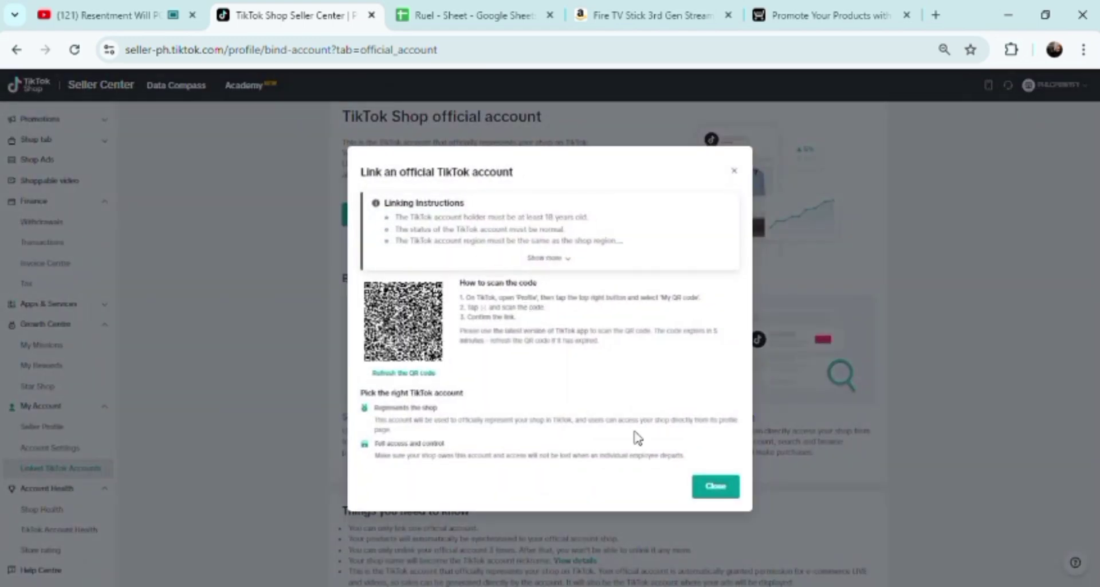
pyautogui.click(721, 494)
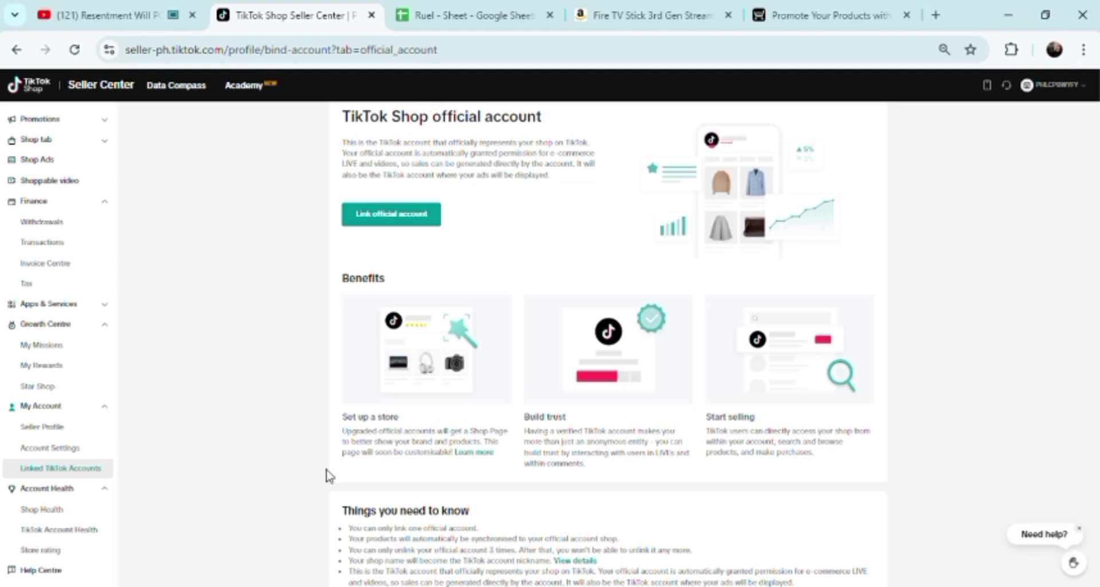
# Open the App store under Apps & Services and filter it to WooCommerce apps
pyautogui.click(95, 304)
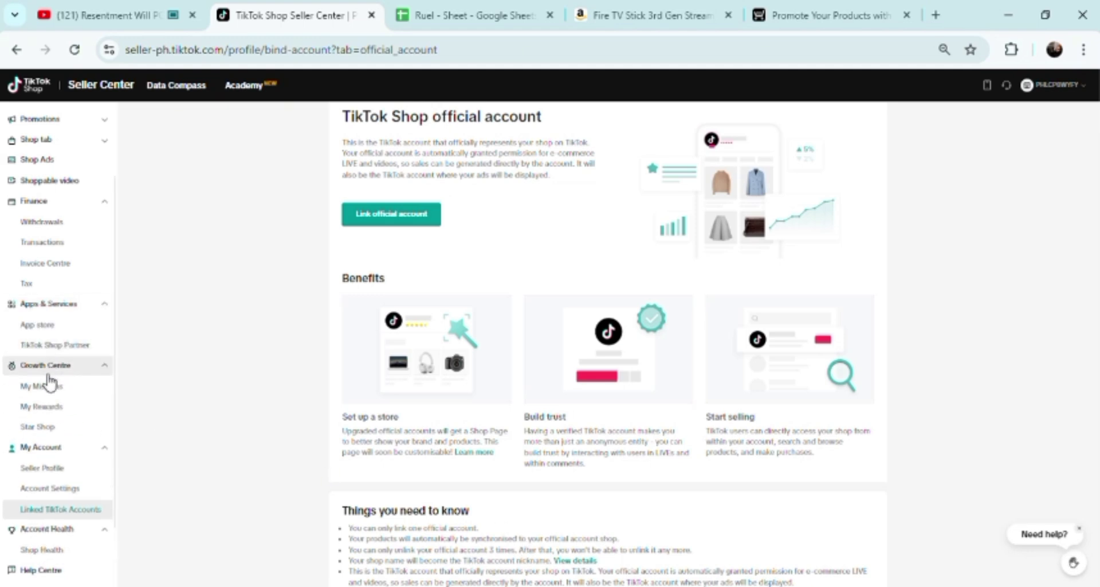
pyautogui.click(64, 328)
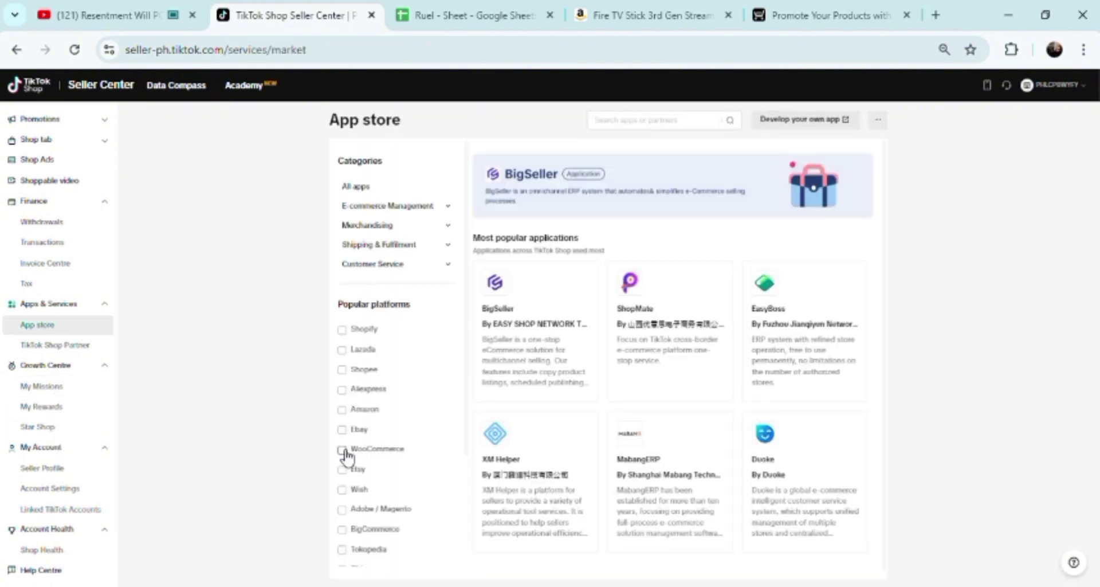
pyautogui.click(351, 456)
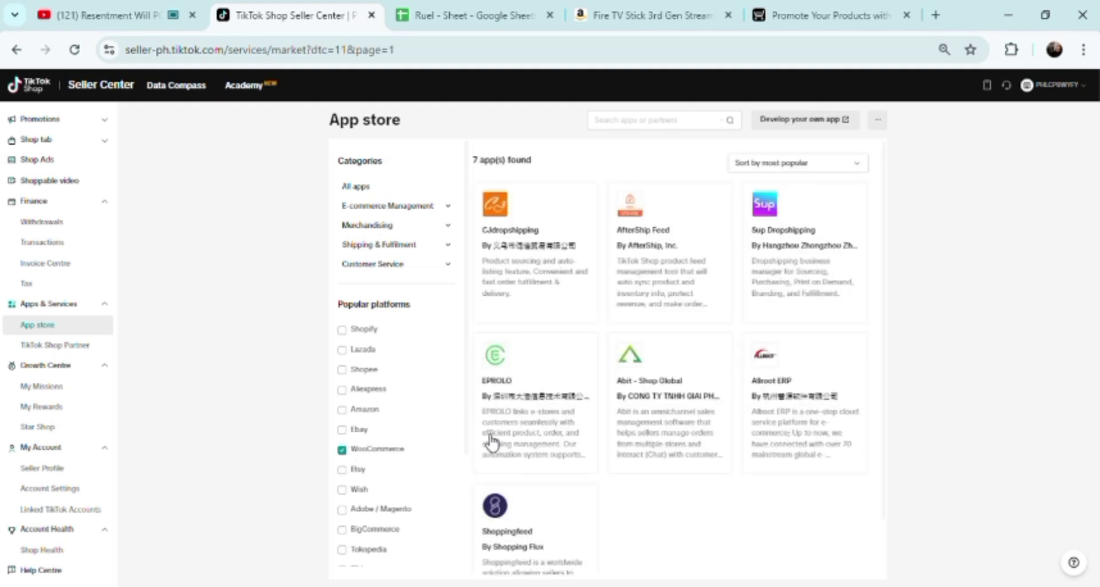
pyautogui.moveTo(510, 453)
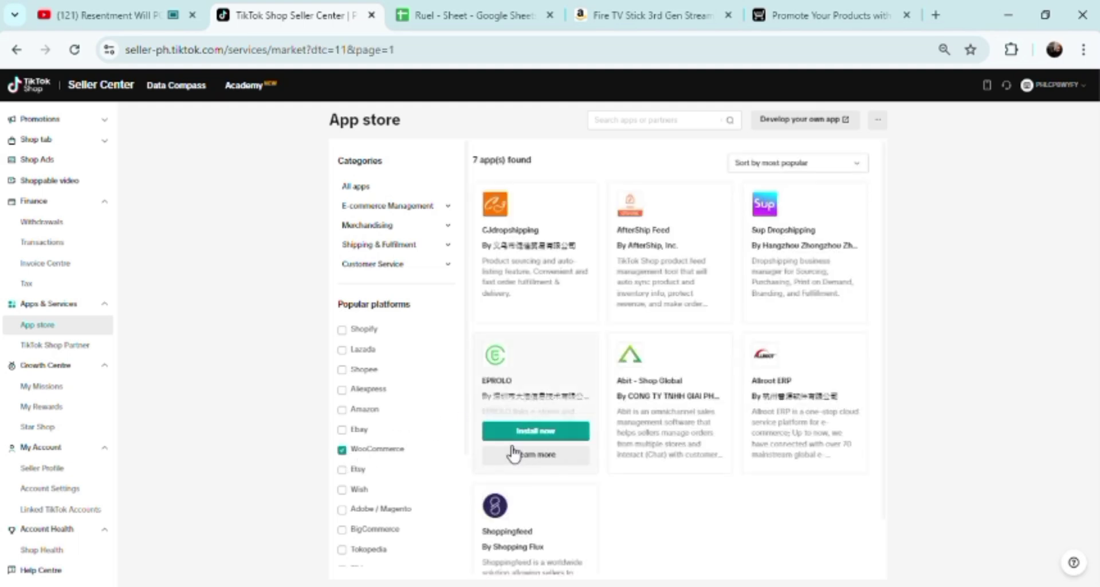
# Open Abit - Shop Global's app details and select the 'You may also like' heading
pyautogui.click(676, 394)
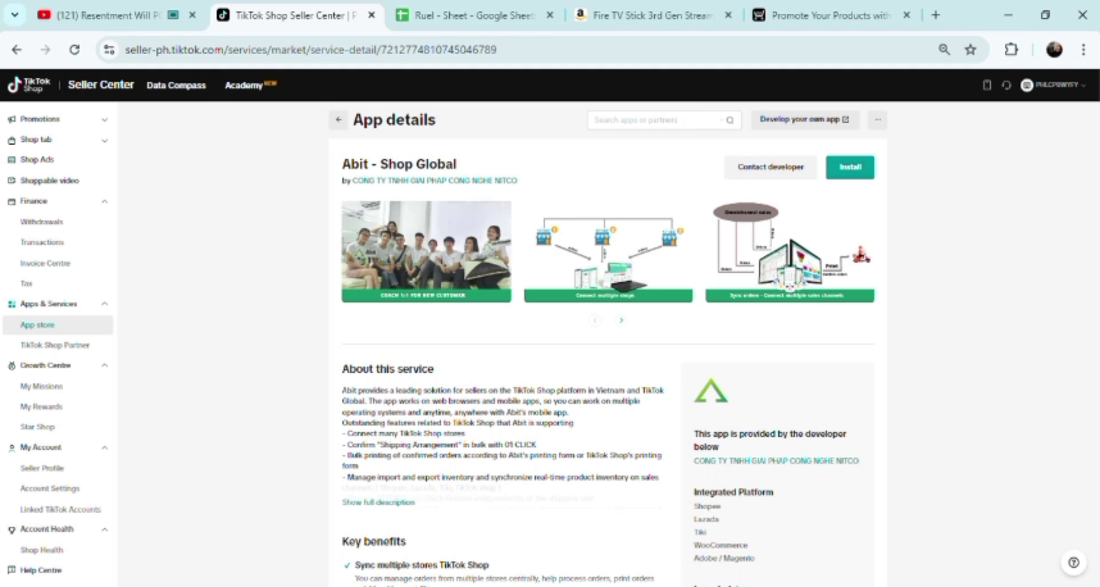
pyautogui.scroll(-6, 609, 361)
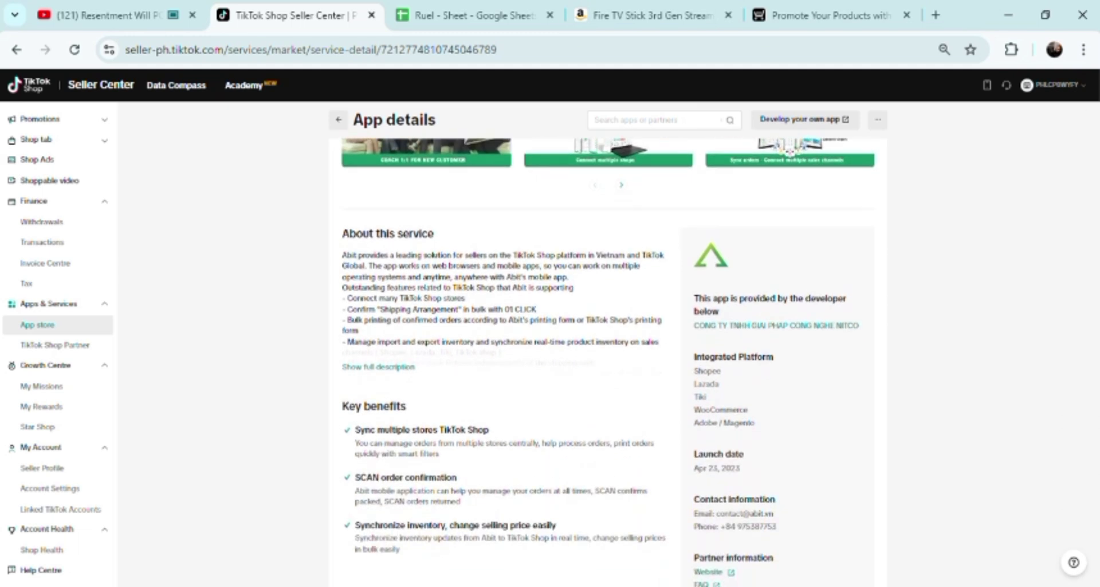
pyautogui.scroll(-6, 608, 362)
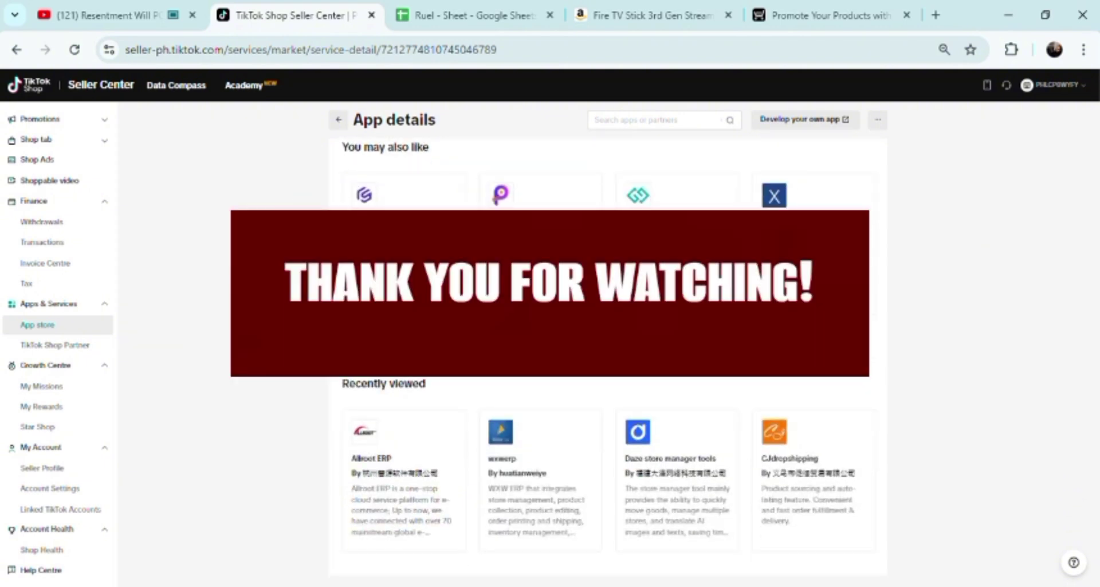
pyautogui.tripleClick(385, 148)
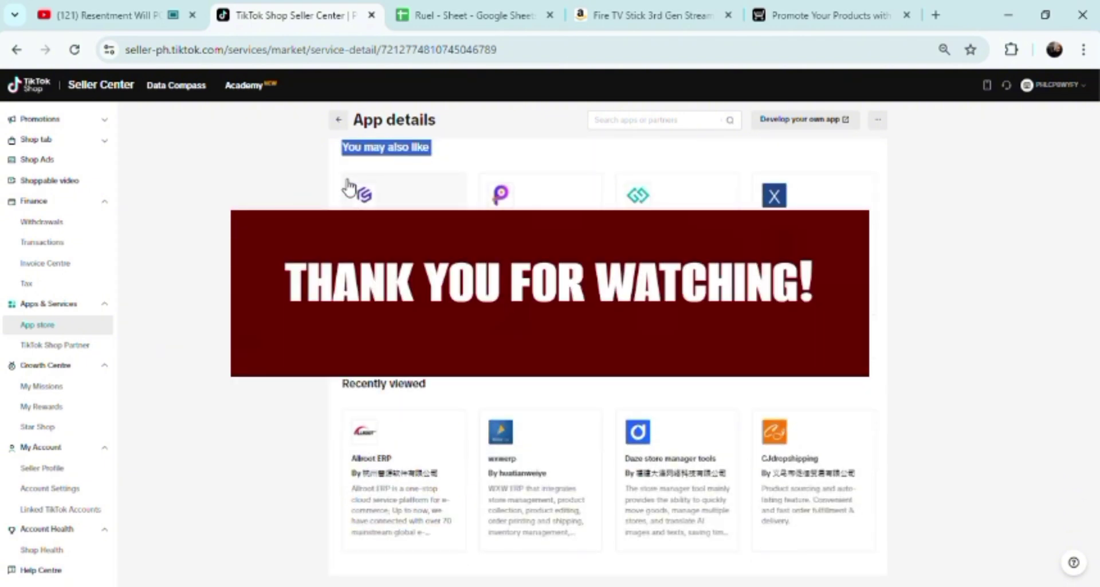